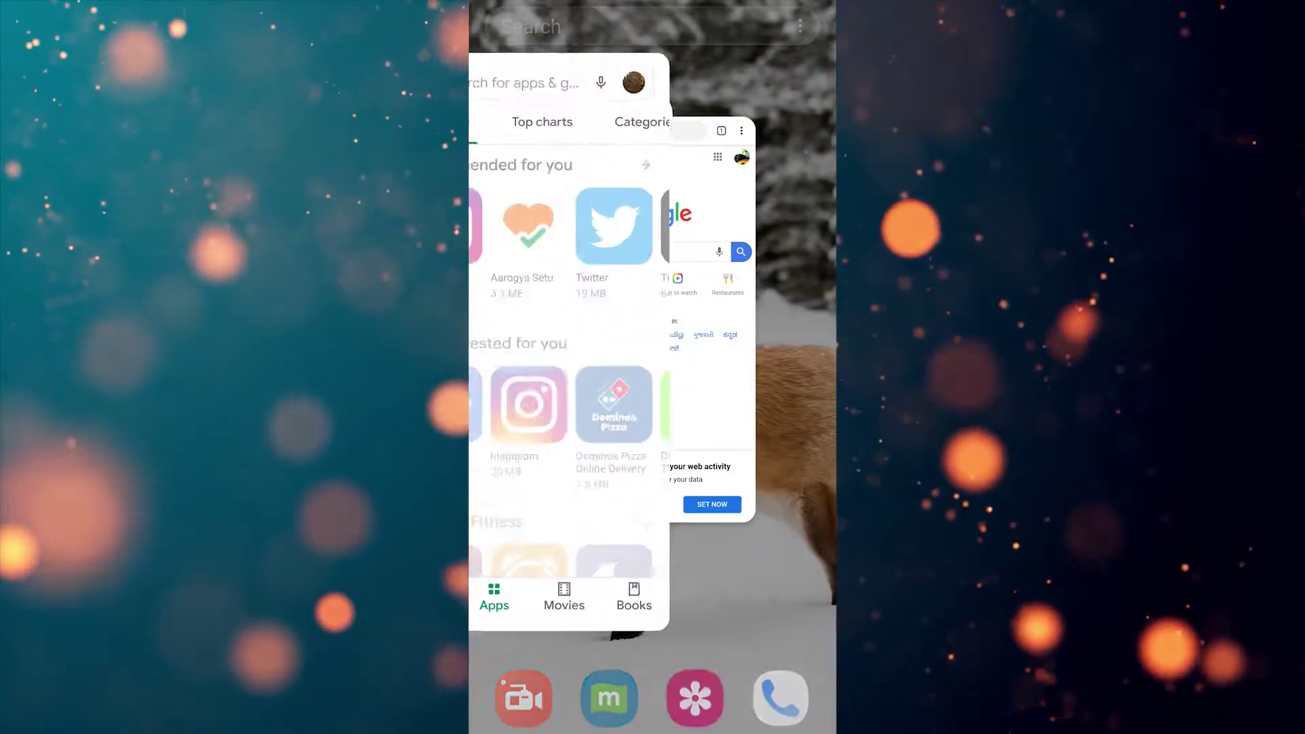
Step: Search the Play Store for 'call of duty' and open the Call of Duty®: Mobile listing
left_click(629, 26)
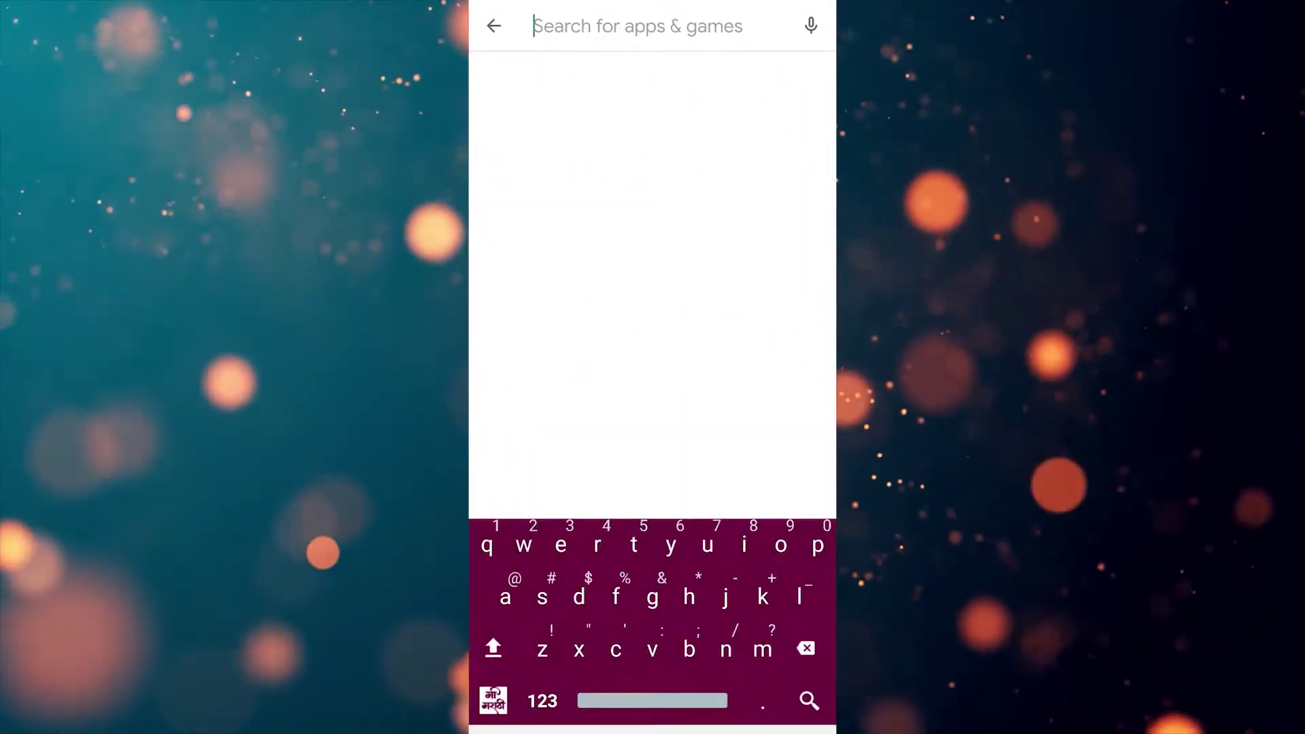
type("c")
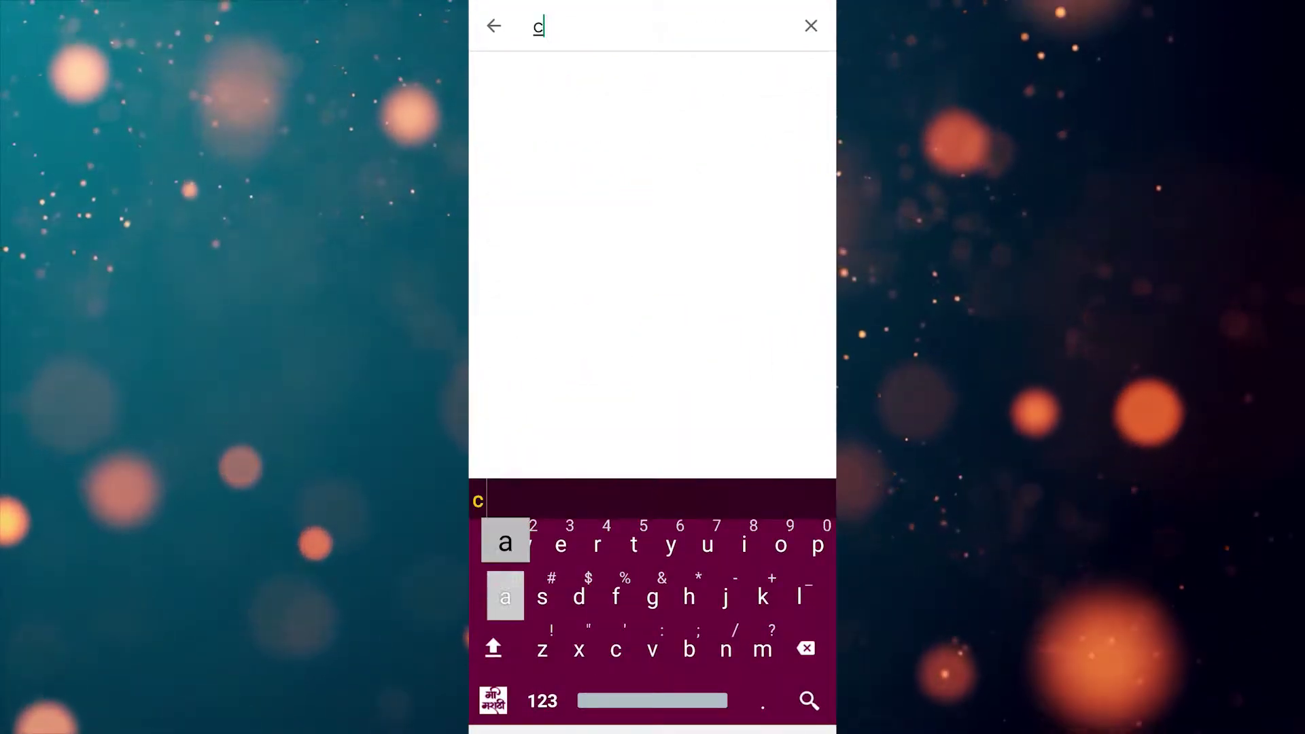
type("al")
key("BackSpace")
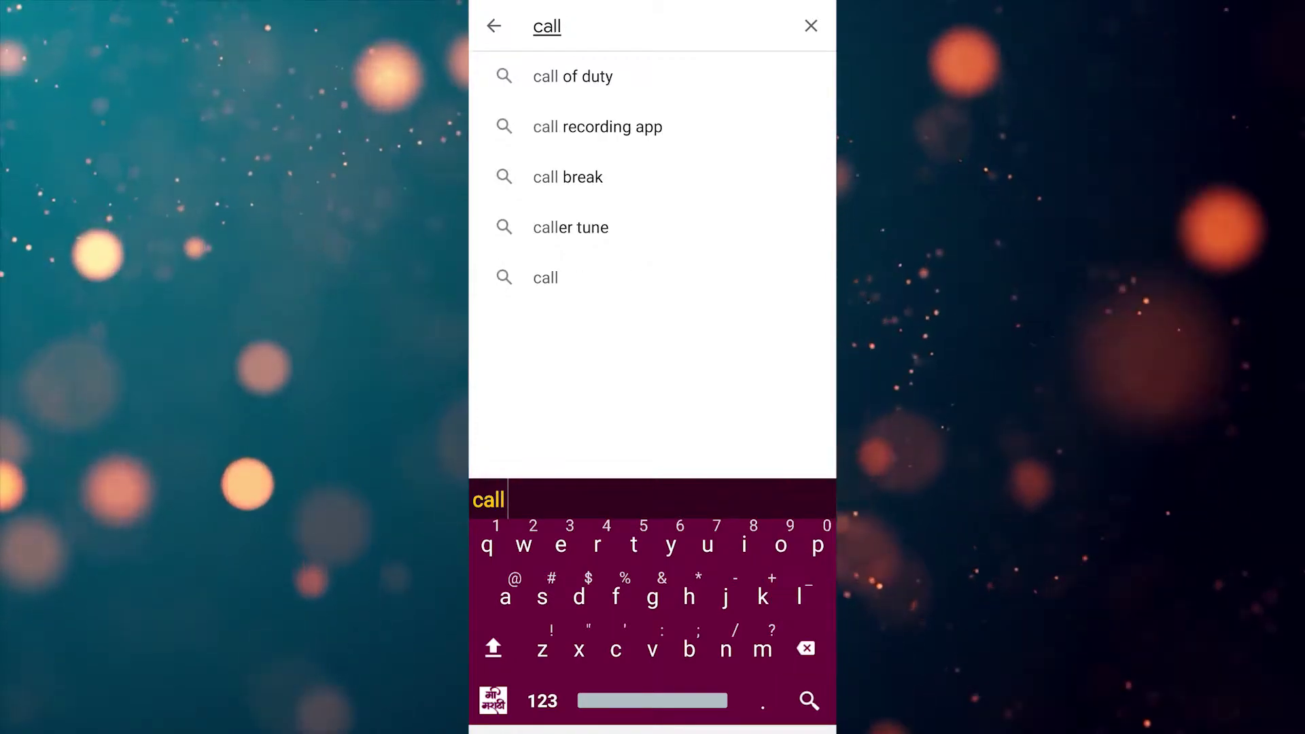
left_click(574, 75)
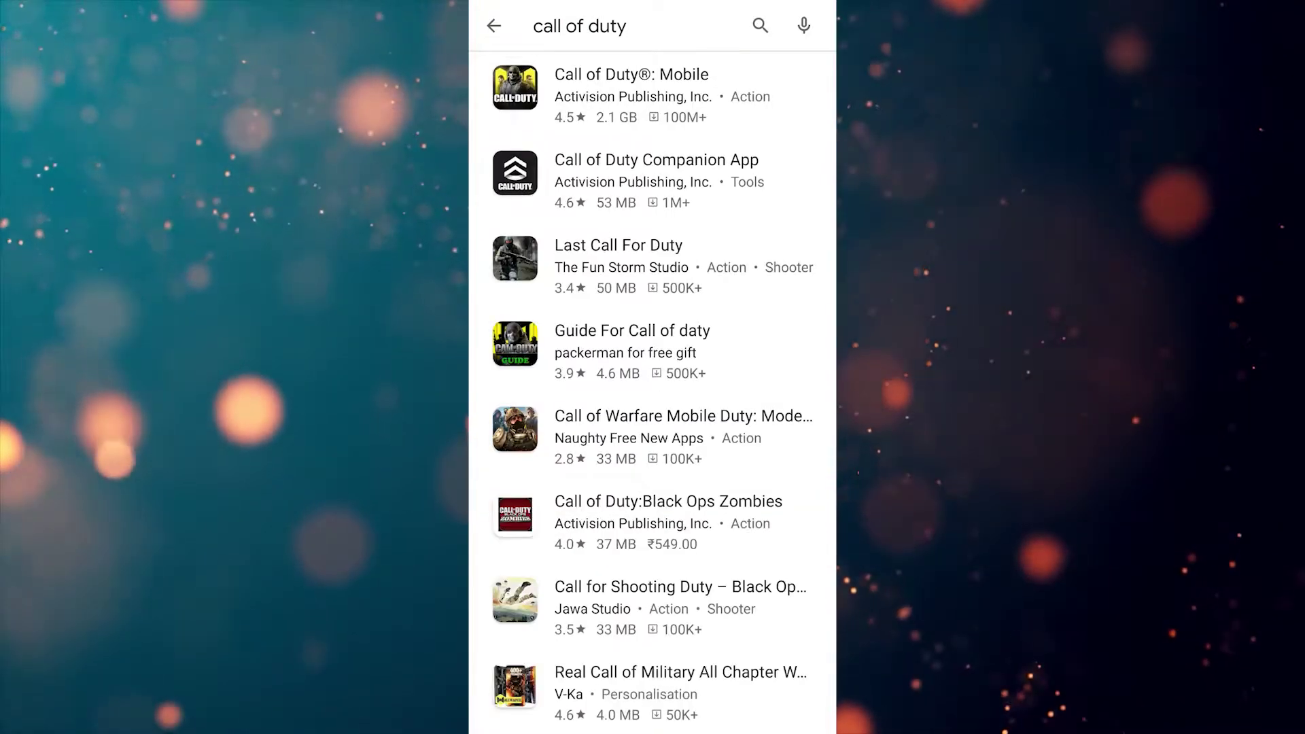
left_click(633, 94)
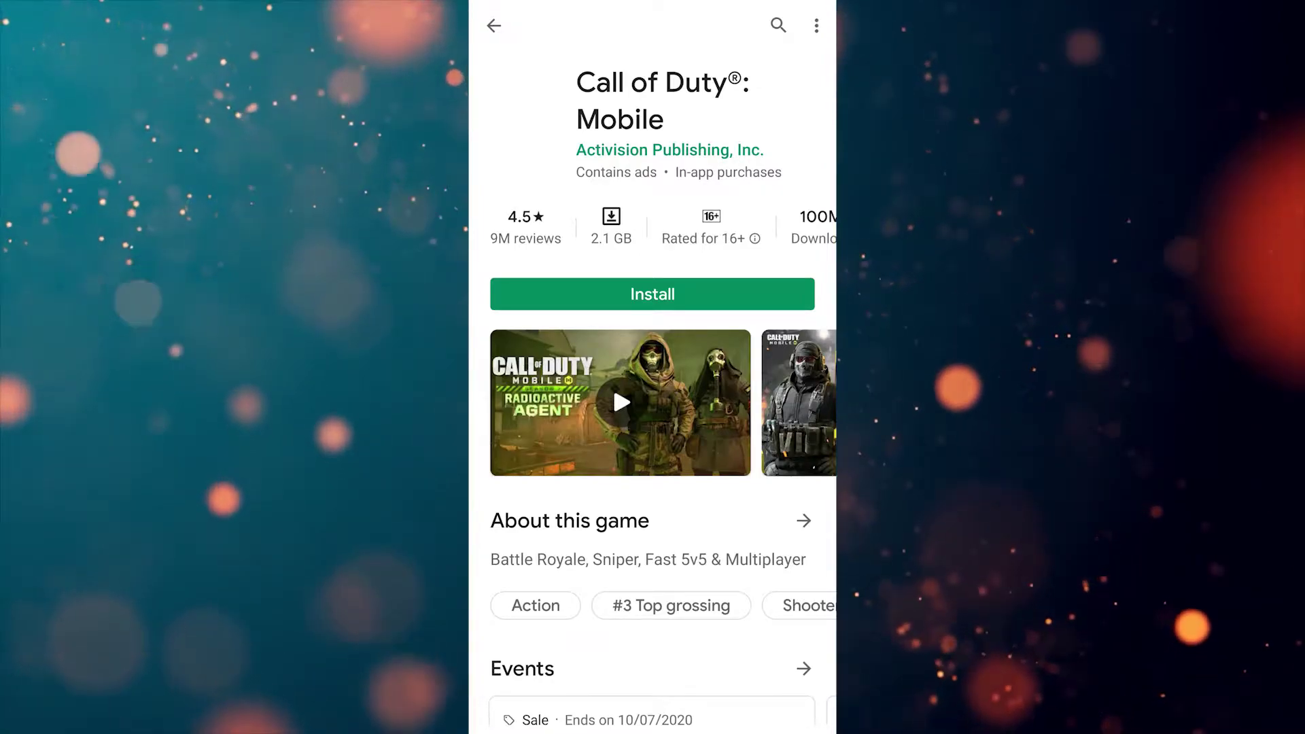
scroll(653, 408, "down", 2)
scroll(652, 408, "up", 2)
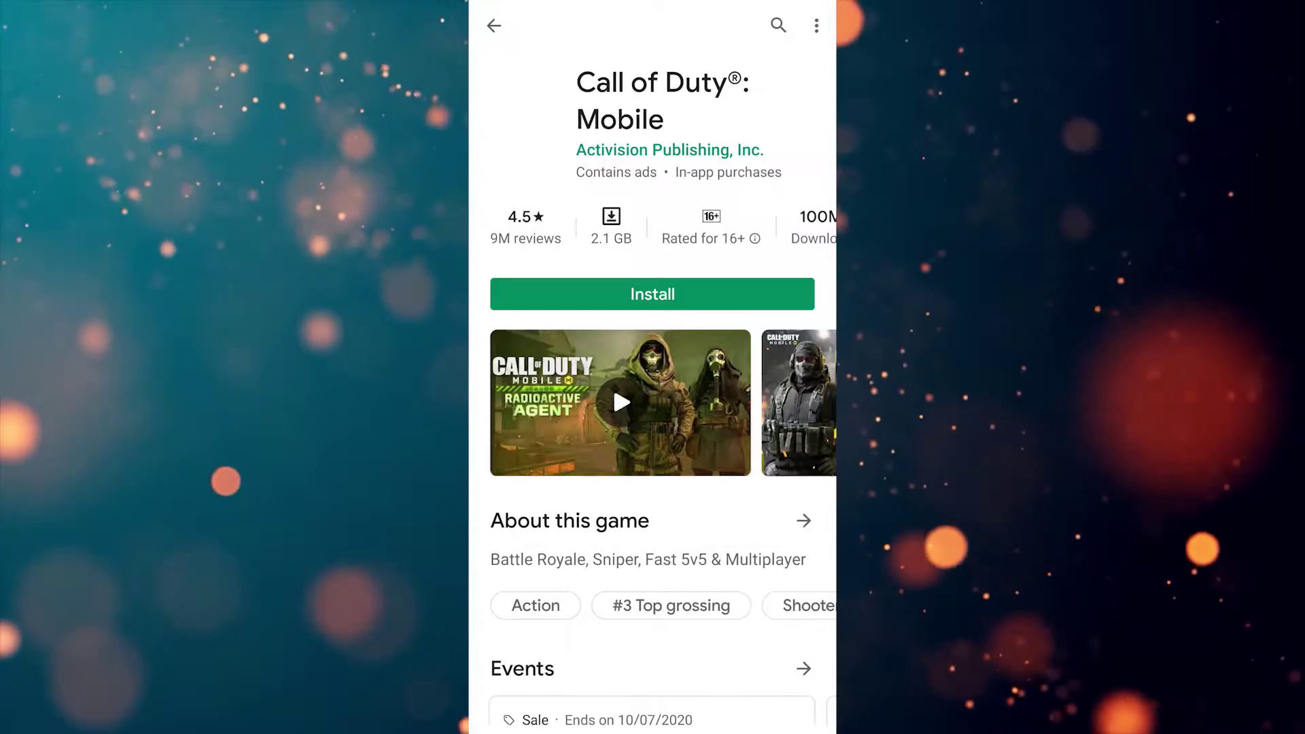
Step: Copy the Call of Duty®: Mobile store page link from the listing's share options
left_click(816, 25)
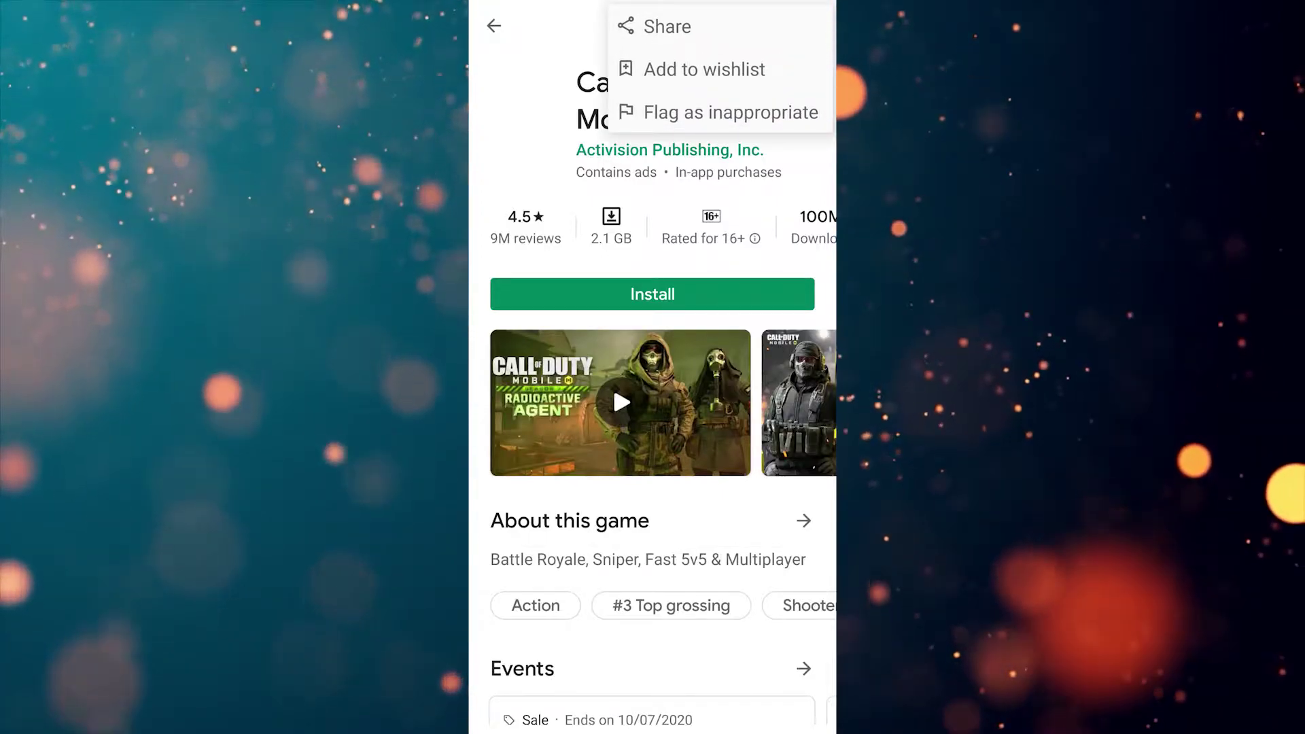
key("Escape")
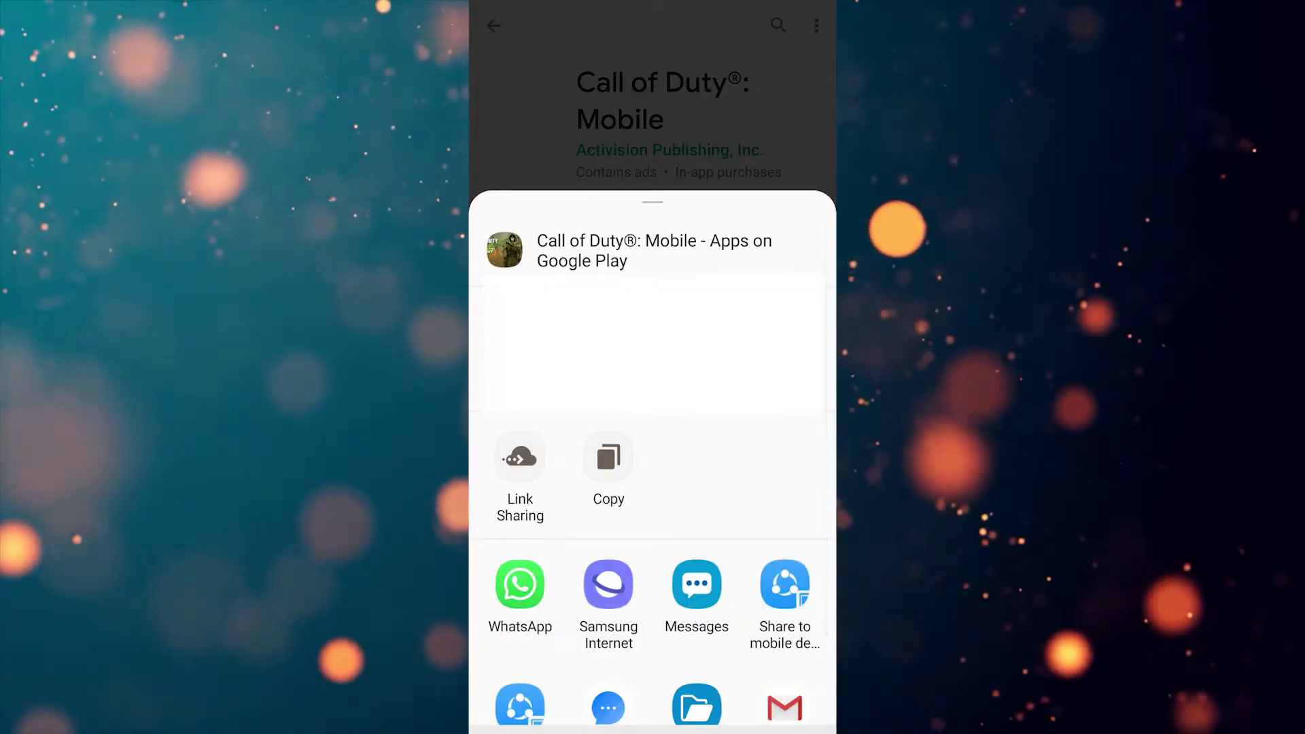
left_click(609, 459)
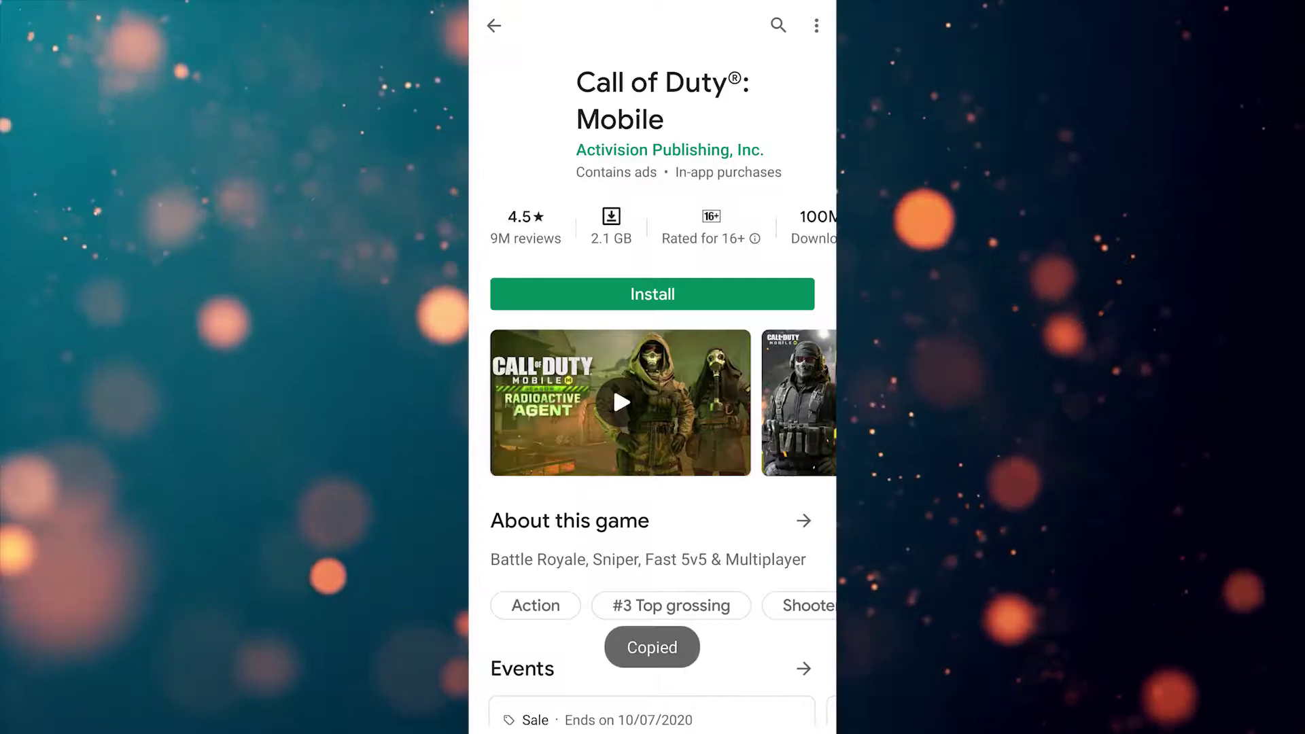
key("alt+Tab")
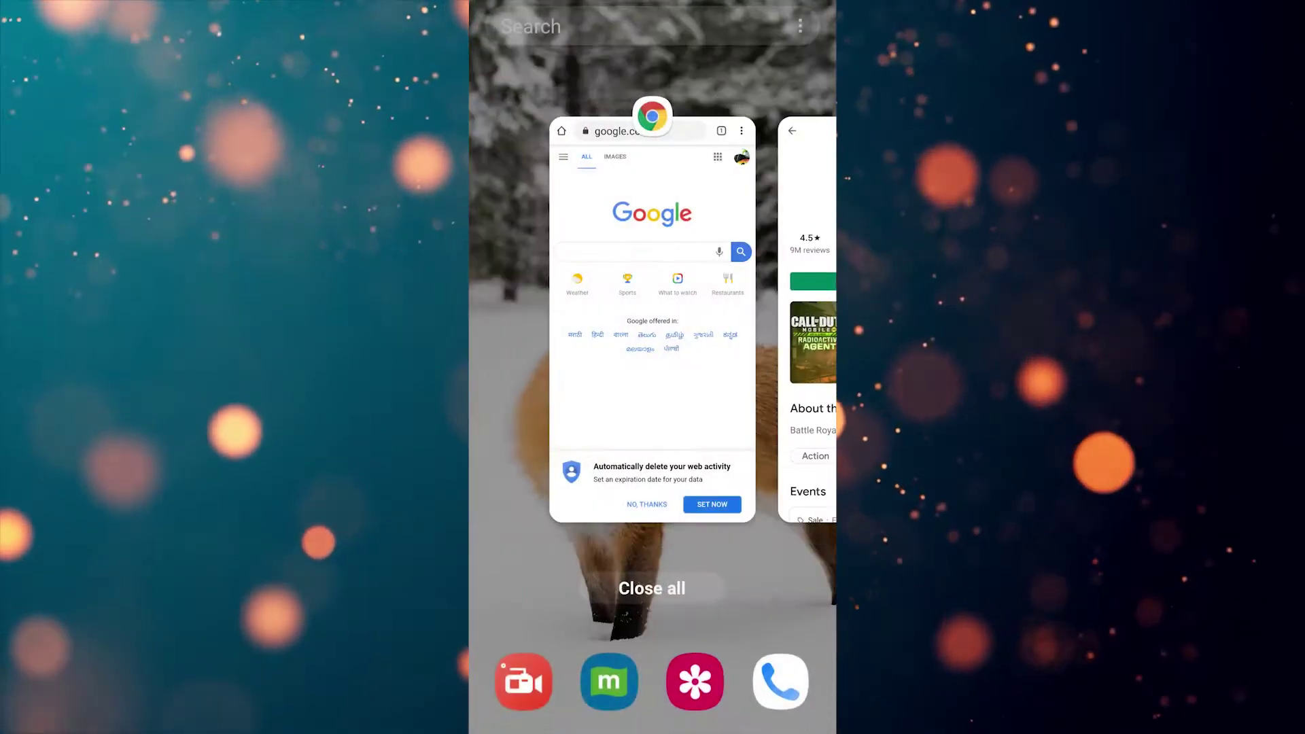
Step: Google 'apk pure' in Chrome and open the APKPure.com result
left_click(653, 307)
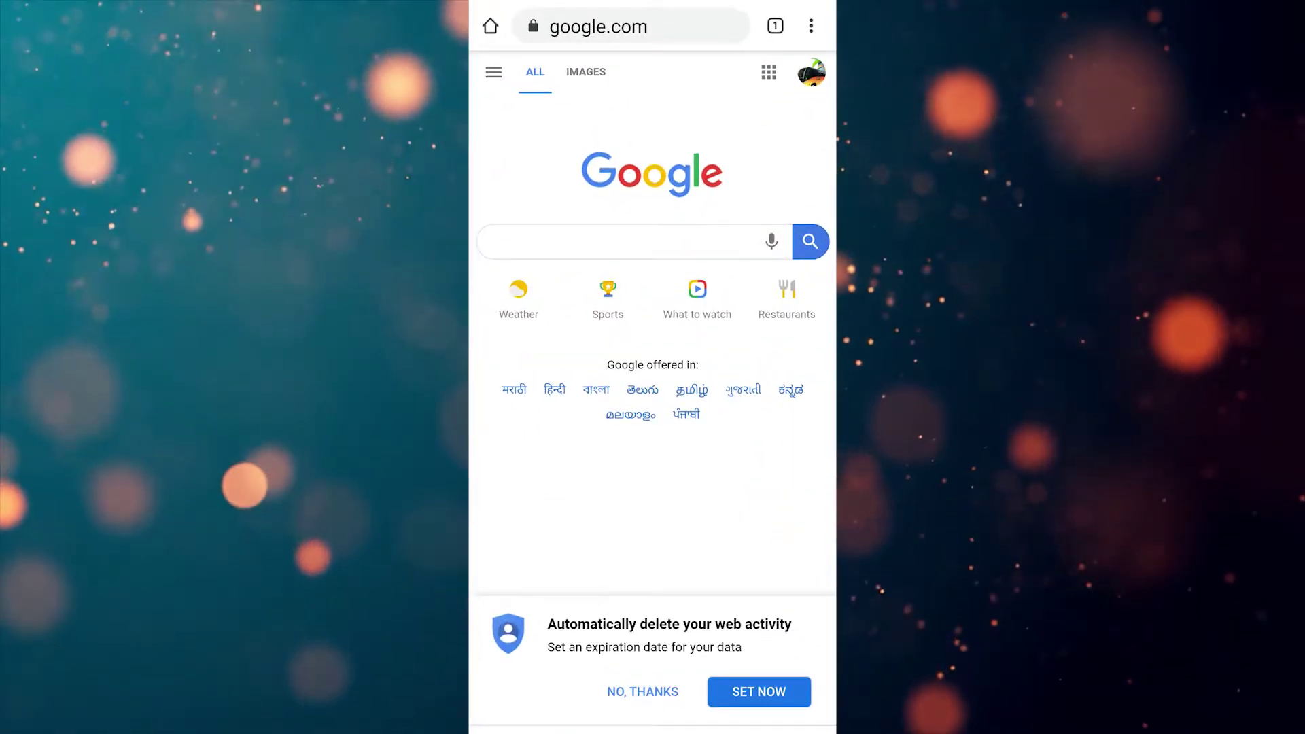
left_click(622, 242)
type("ap")
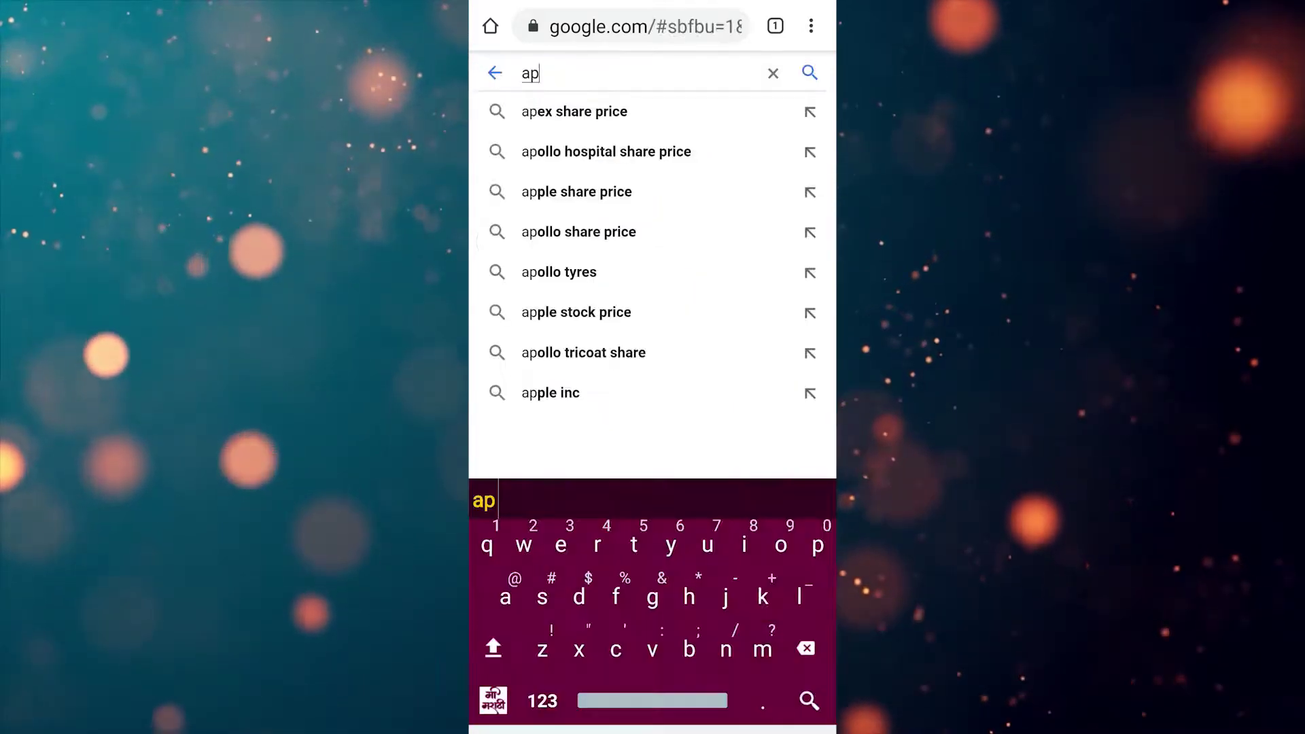
type("k pure")
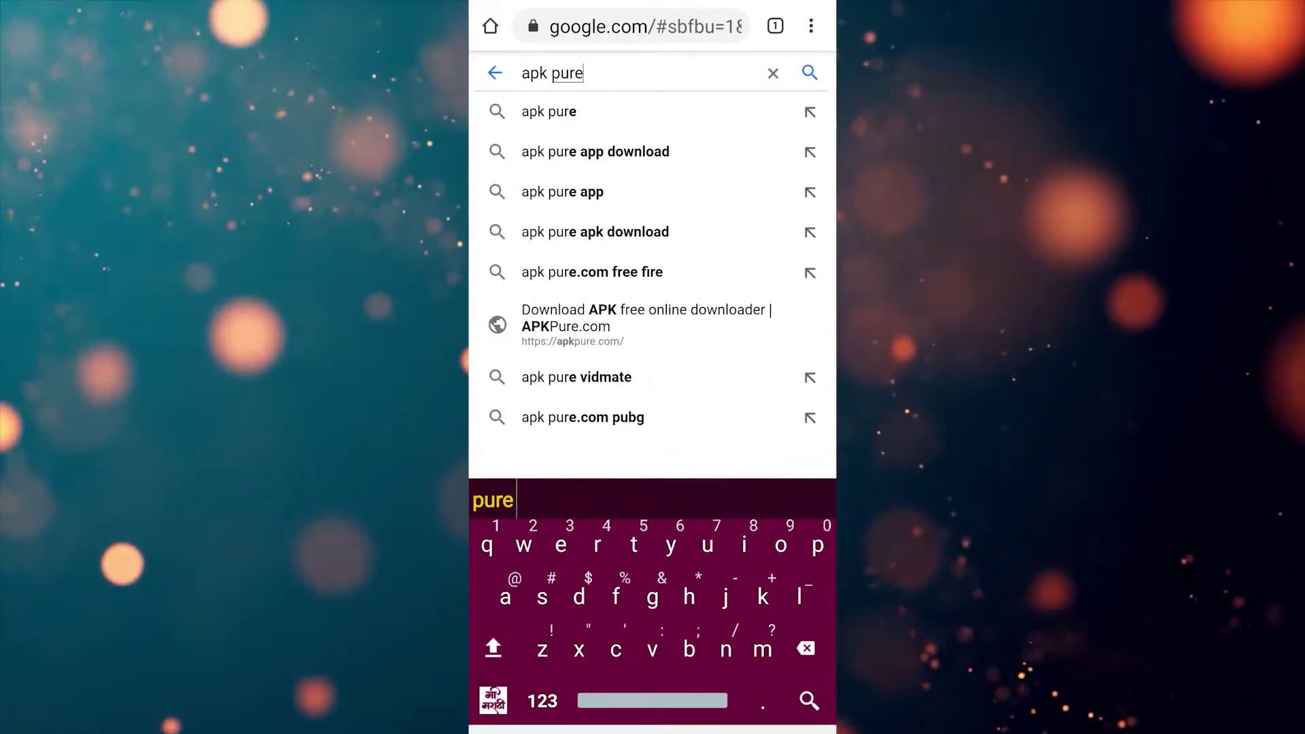
key("Return")
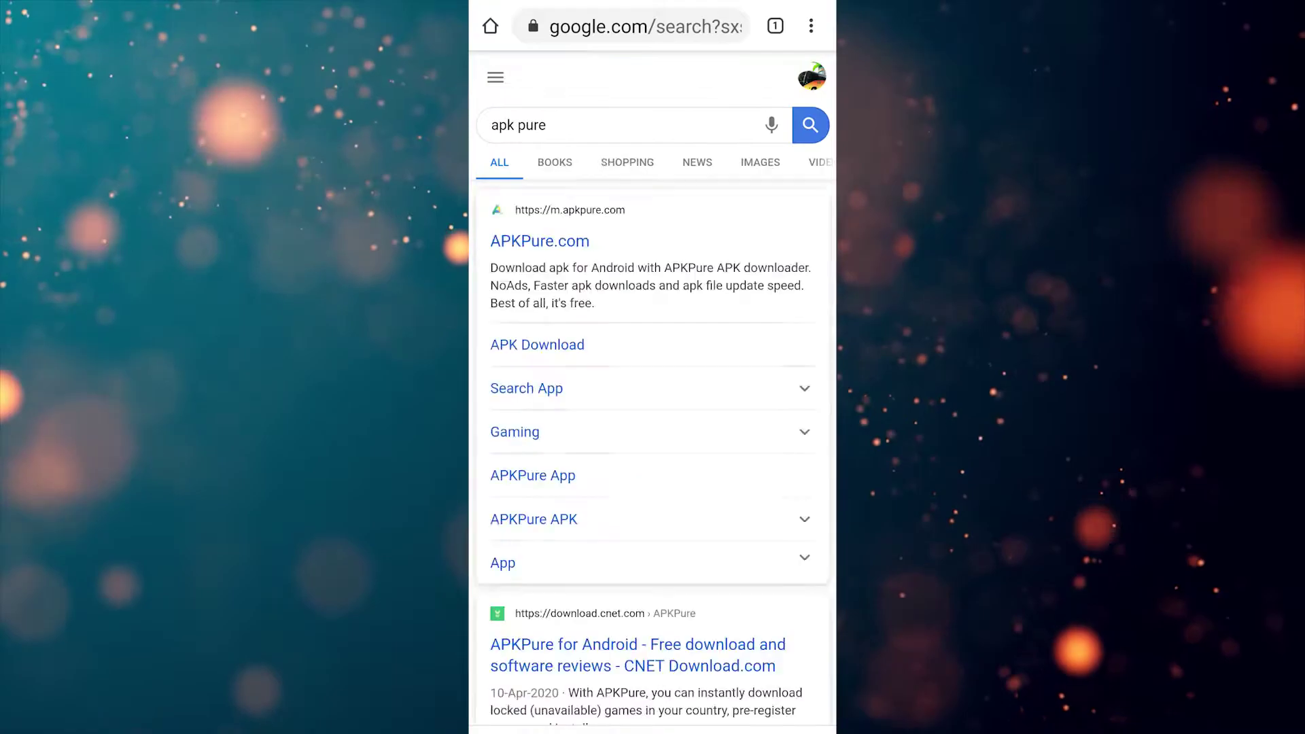
left_click(540, 241)
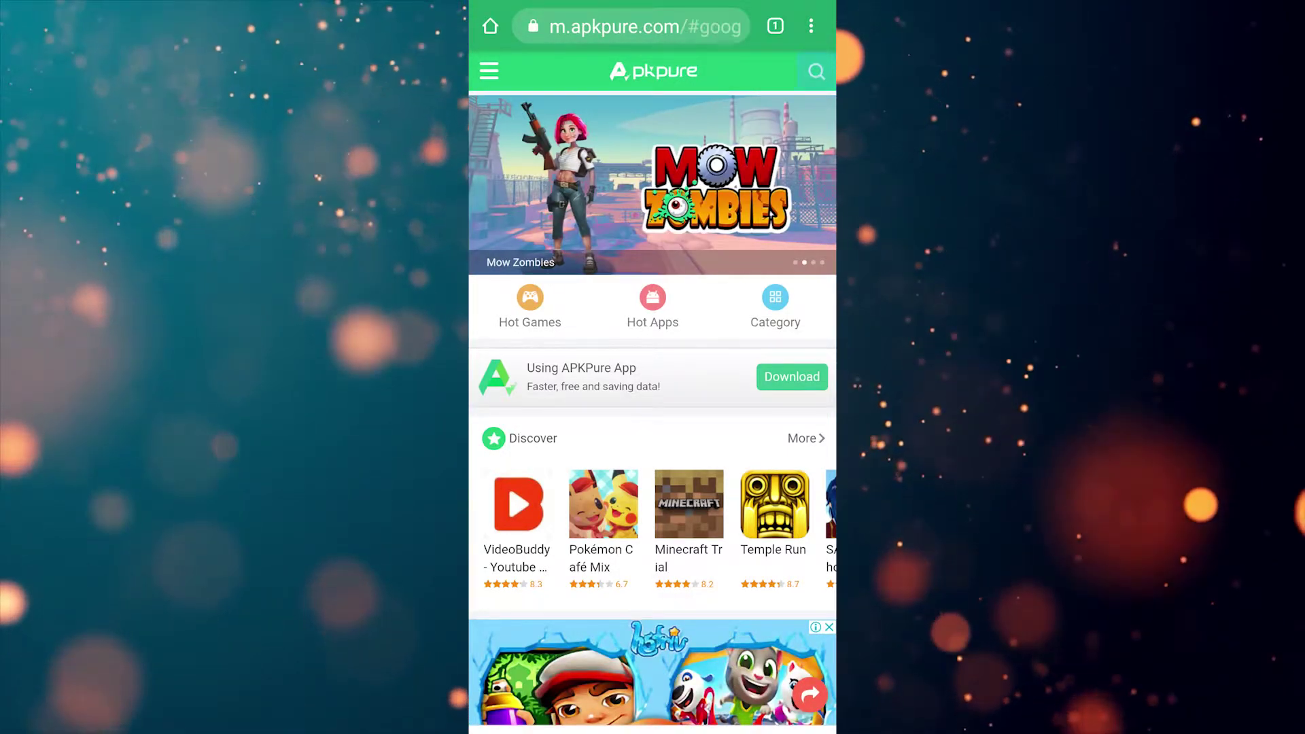
Step: Paste the copied Play Store link into APKPure's search to reach the Call of Duty®: Mobile XAPK
left_click(819, 77)
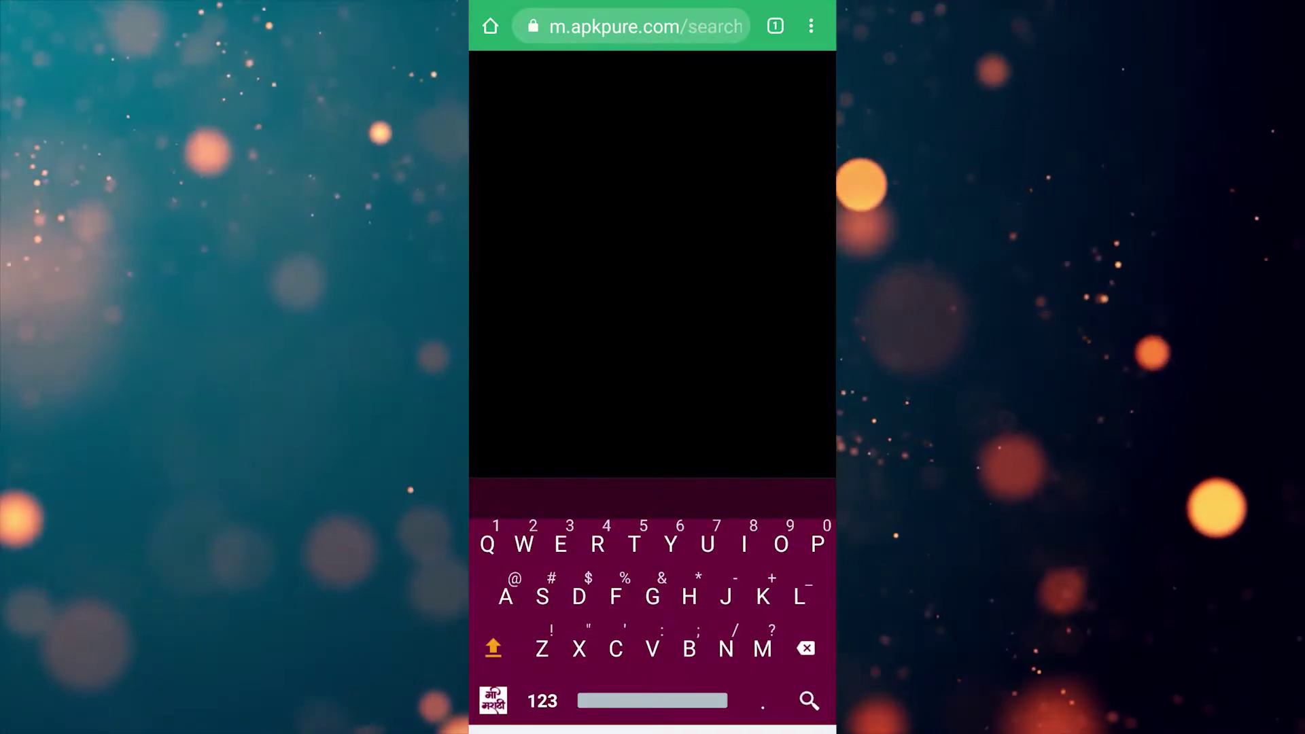
left_click(514, 70)
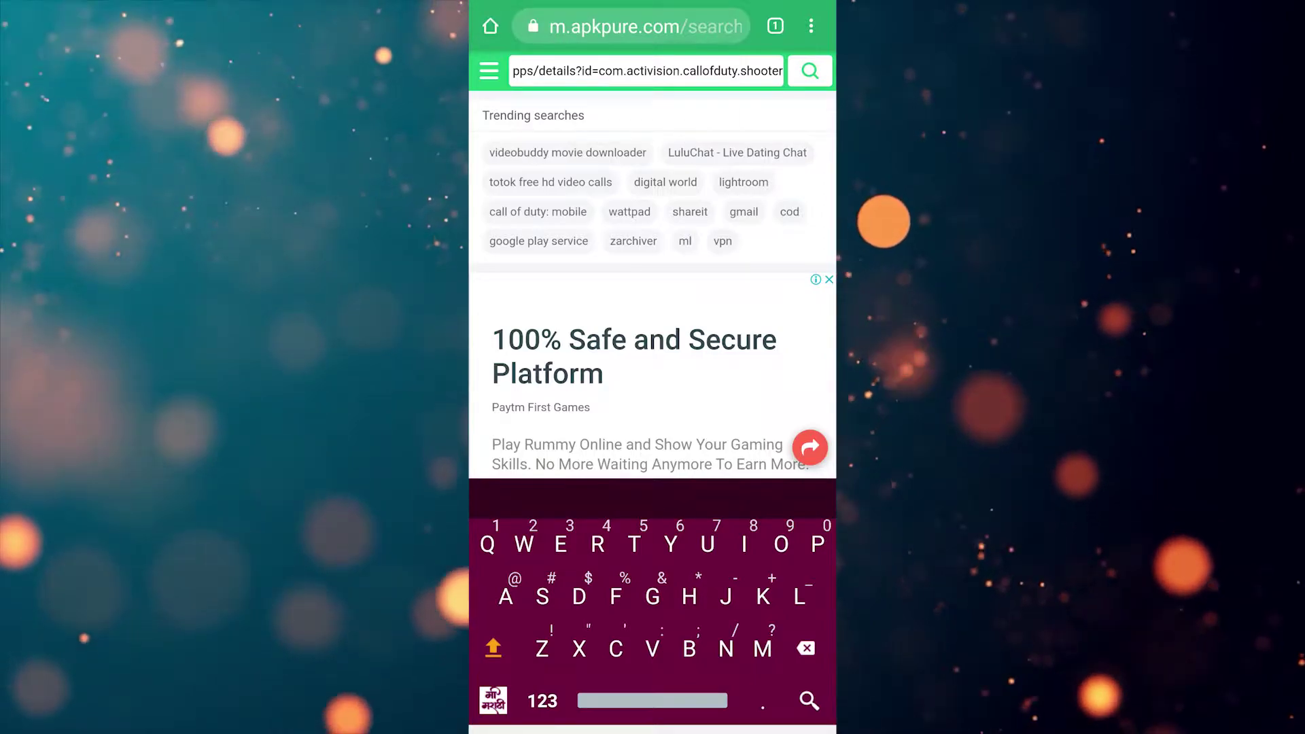
key("Return")
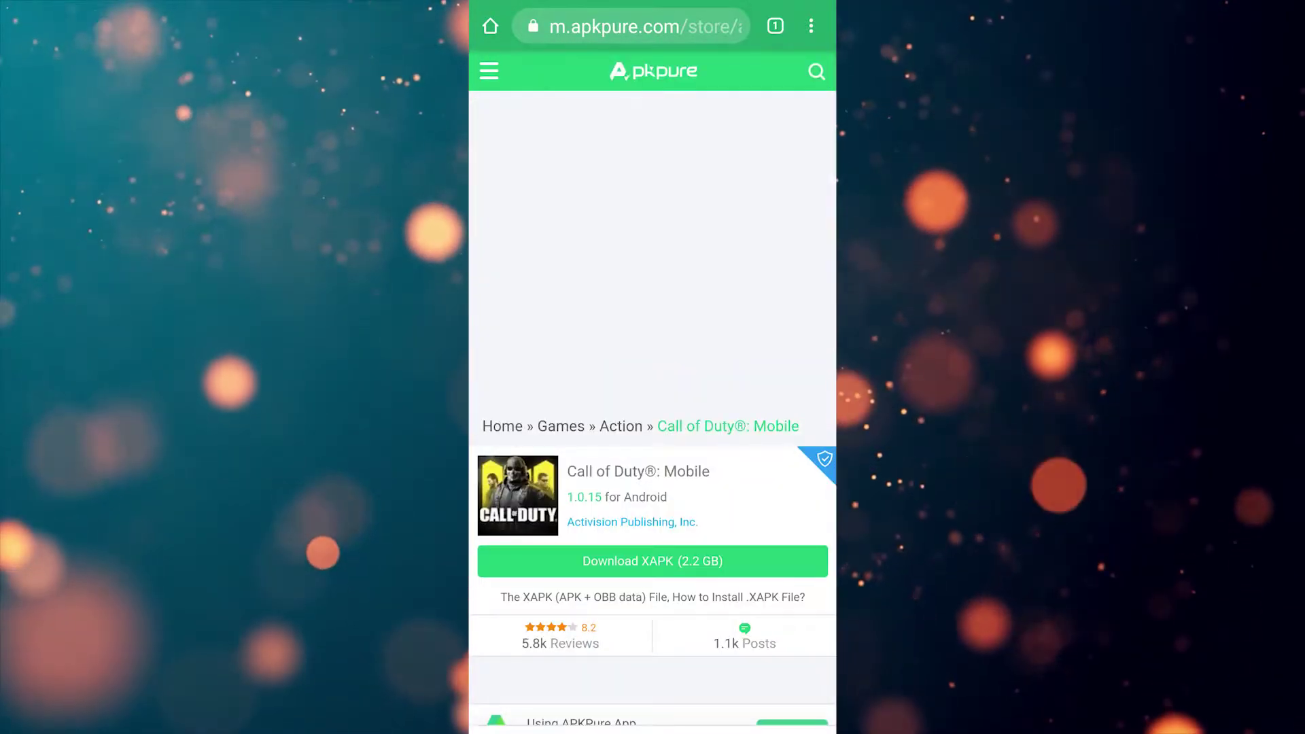
scroll(653, 408, "down", 2)
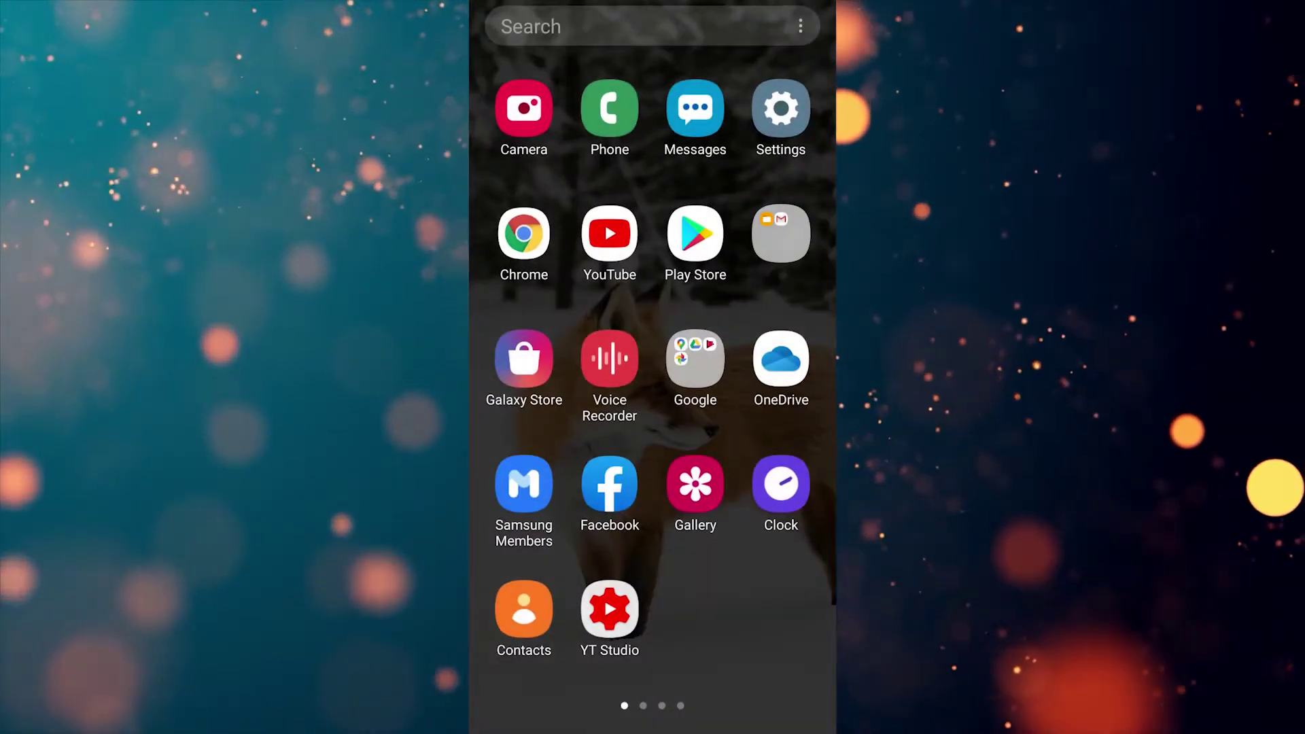
type("ap")
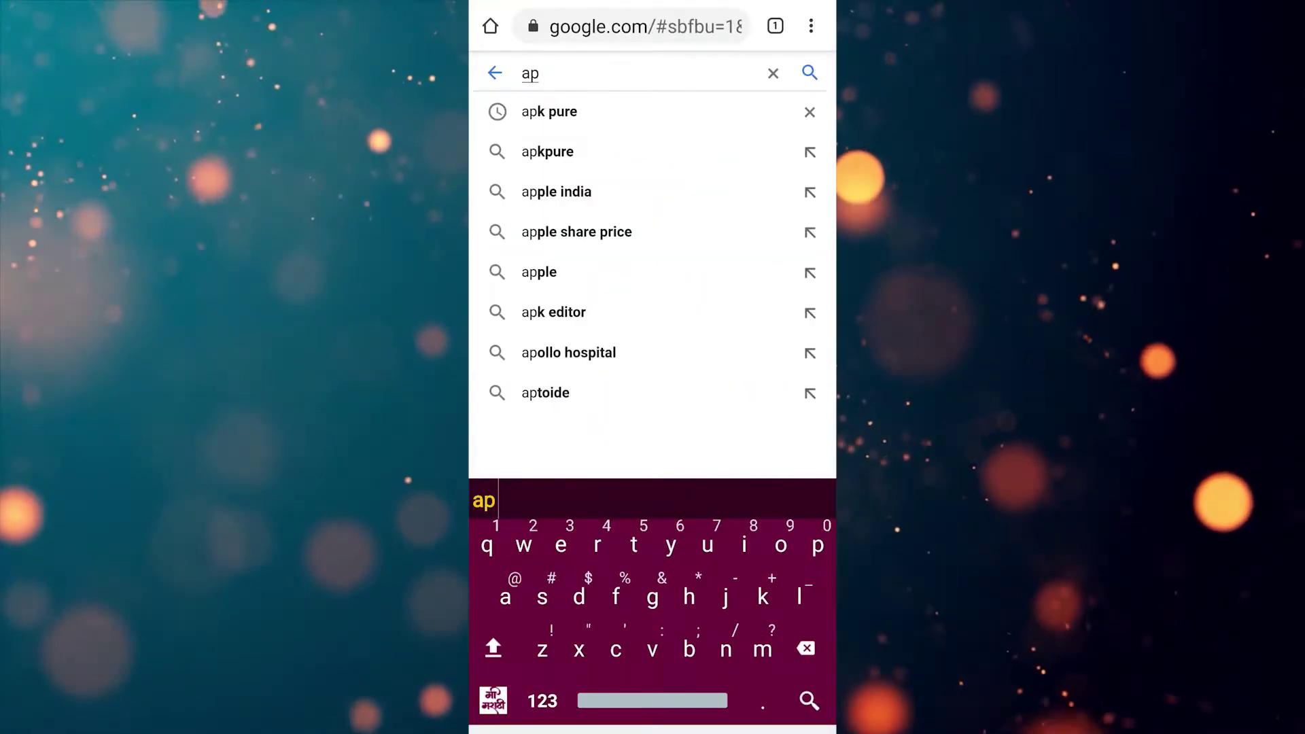
type("toide")
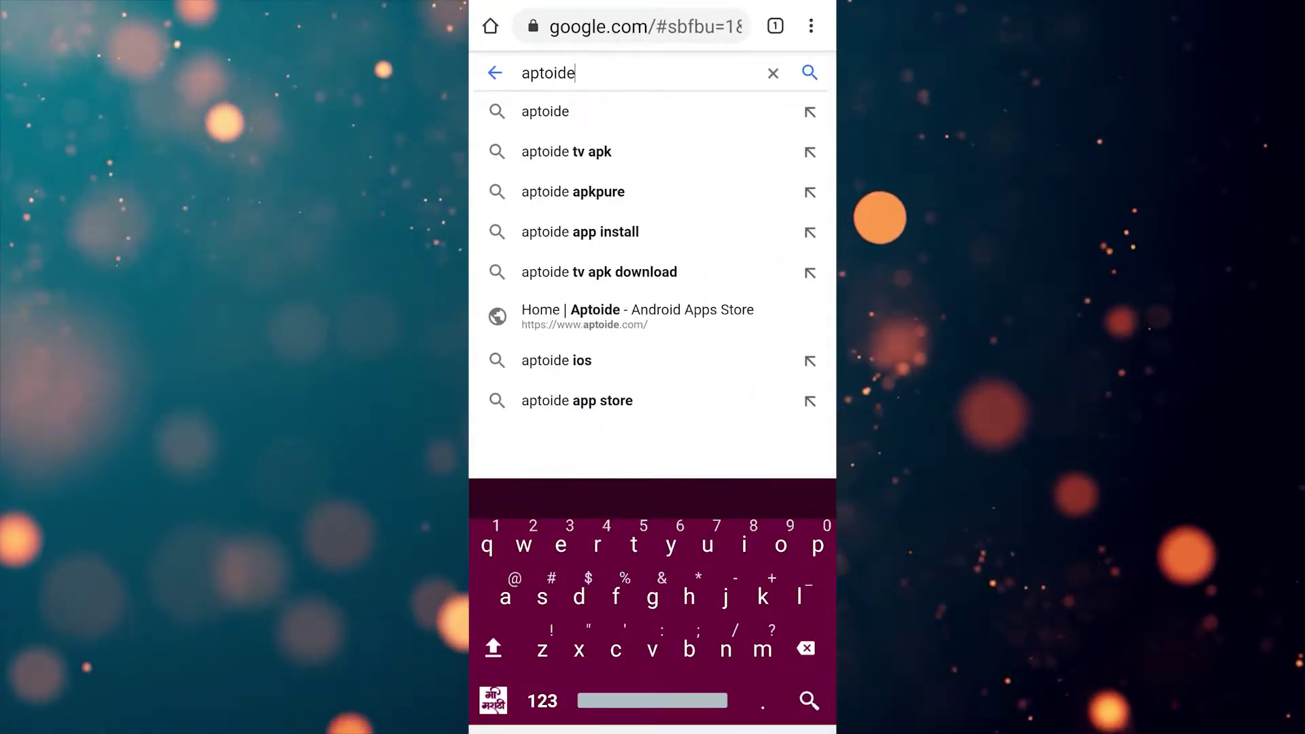
Step: Google 'aptoide' and keep the aptoide-latest.apk (23.76 MB) download from Aptoide's site
key("Return")
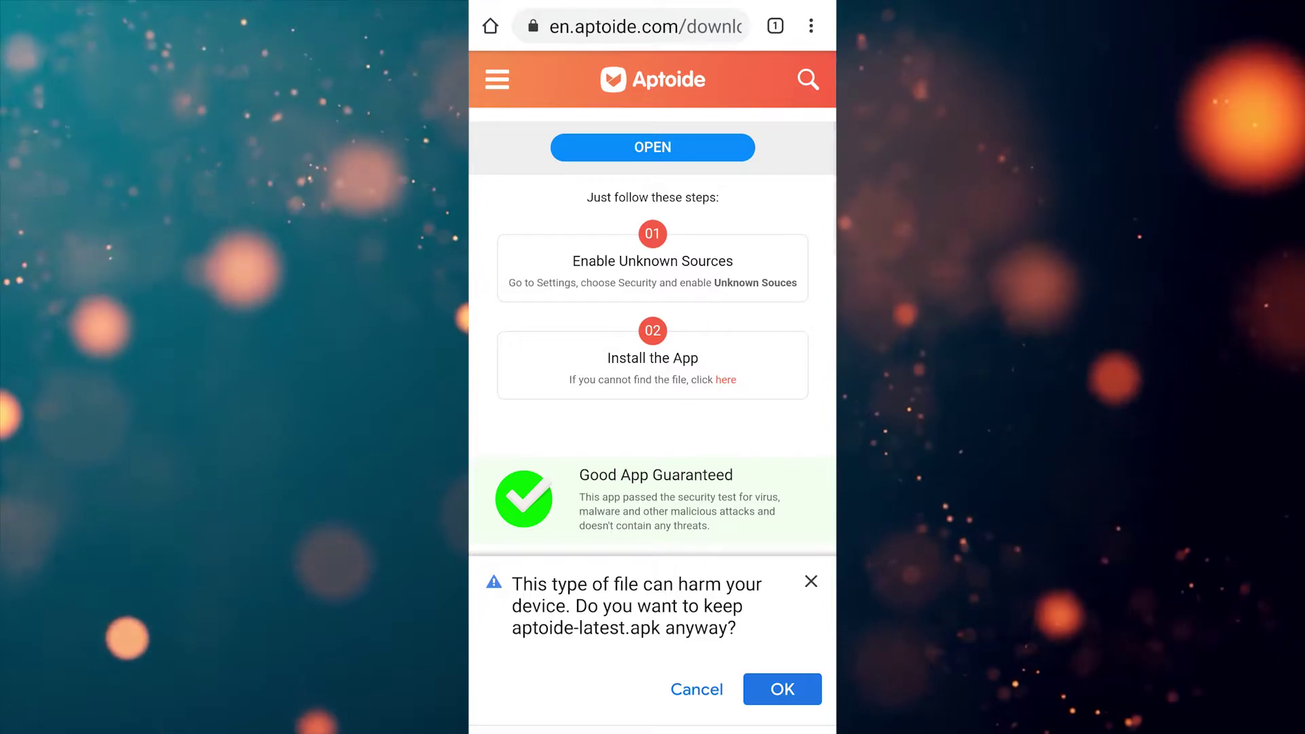
left_click(760, 689)
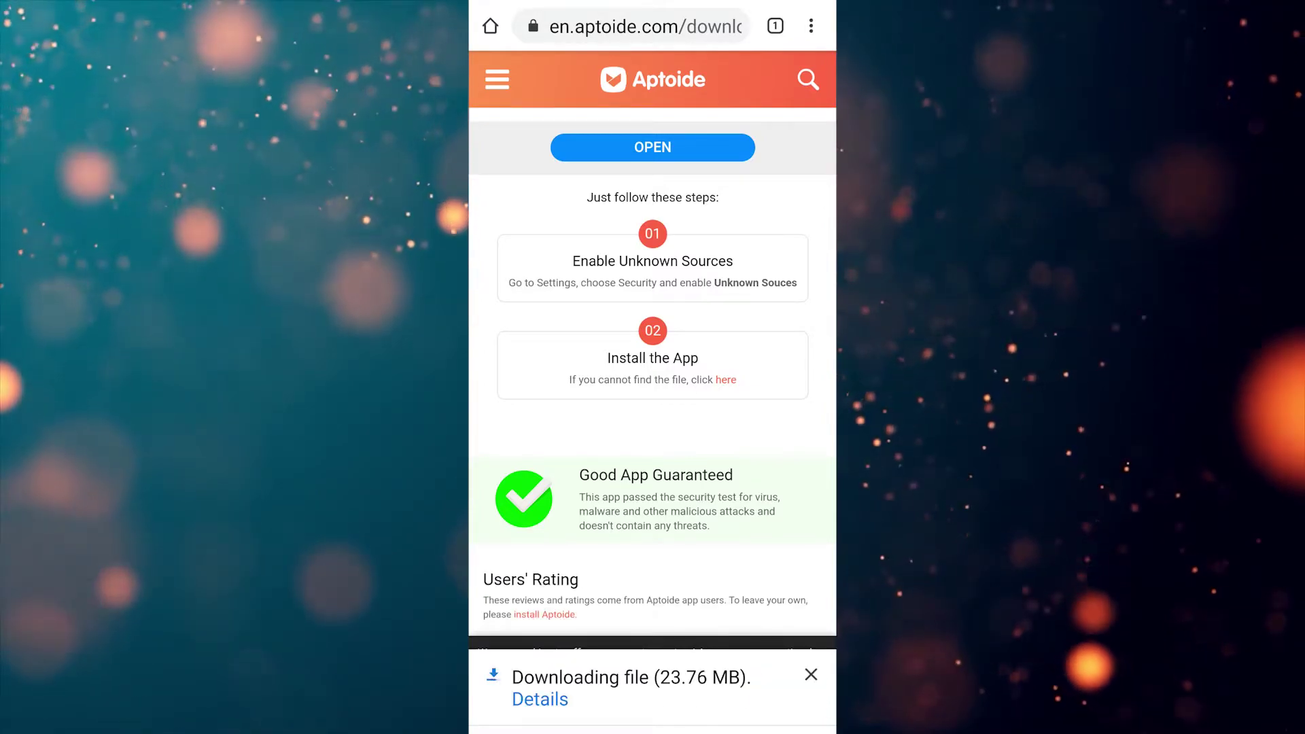
Step: Install Aptoide from aptoide-latest.apk, declining the Play Protect prompt
left_click(538, 700)
left_click(604, 247)
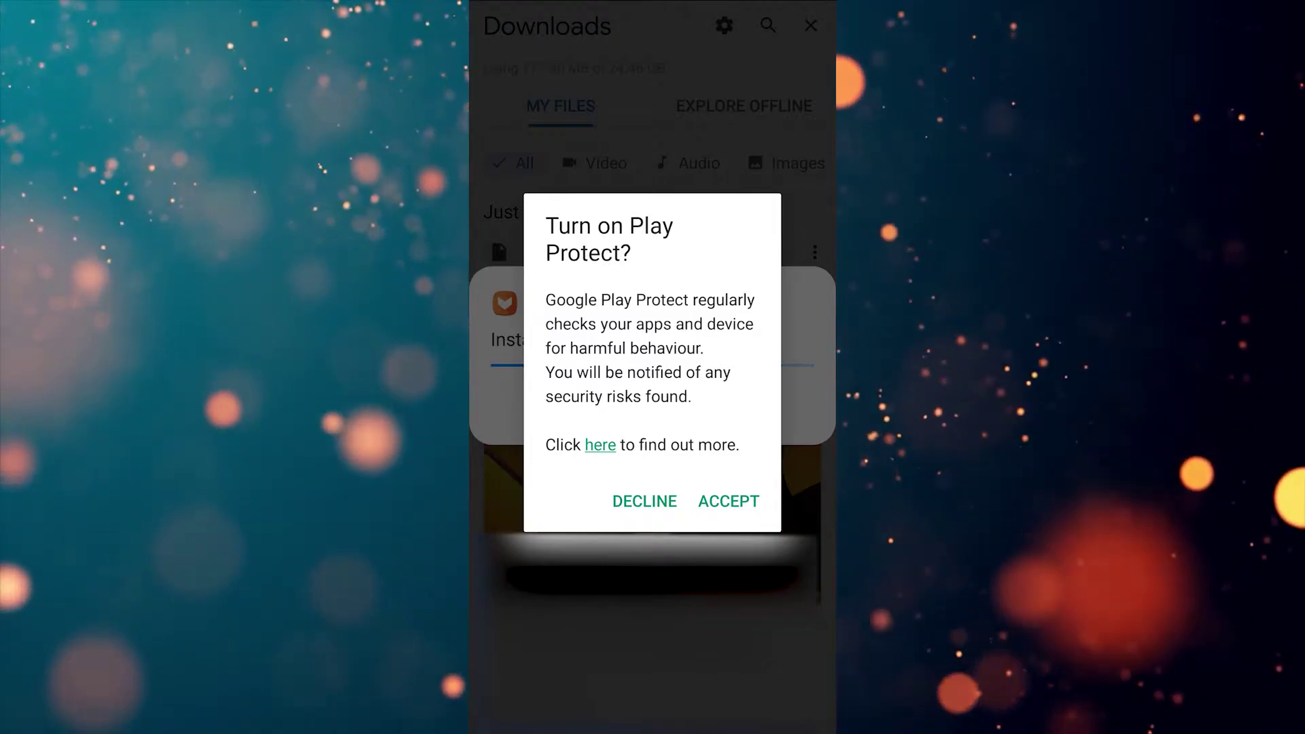
left_click(645, 501)
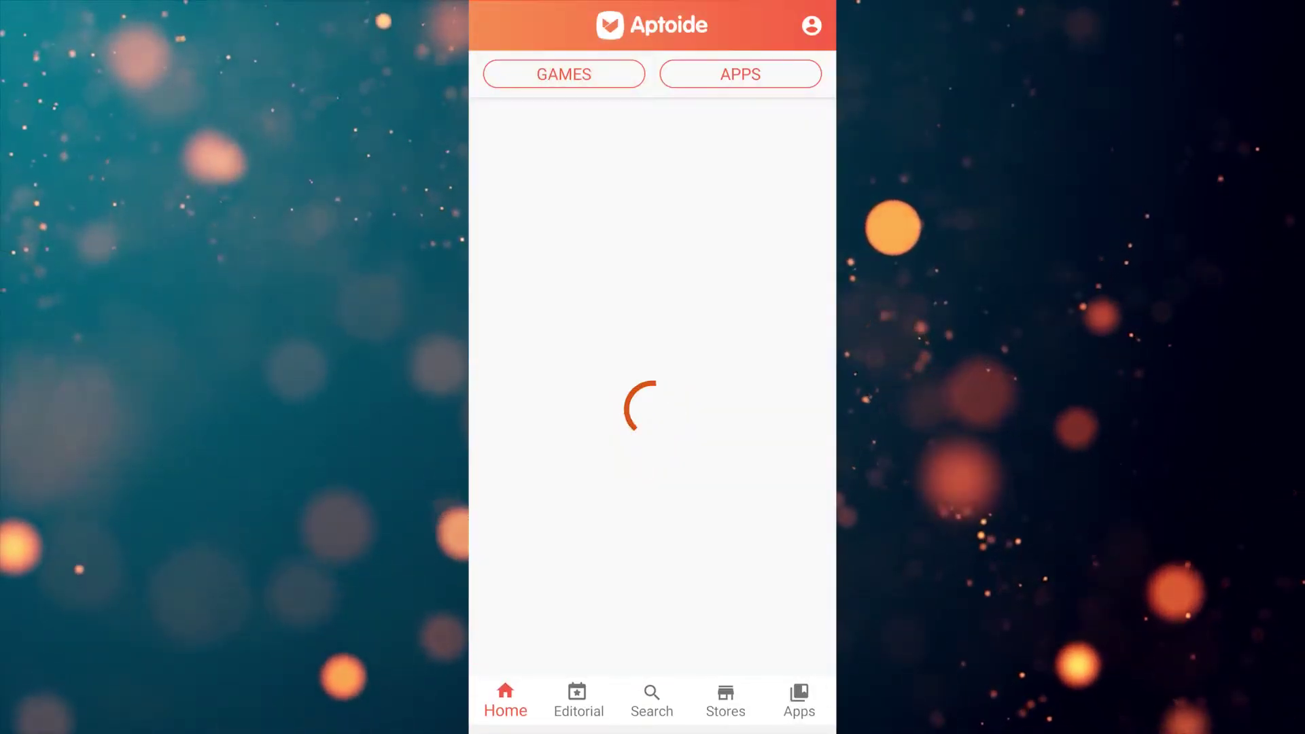
Step: Search Aptoide for 'call of duty' and open the Call of Duty®: Mobile app page
left_click(651, 701)
left_click(613, 25)
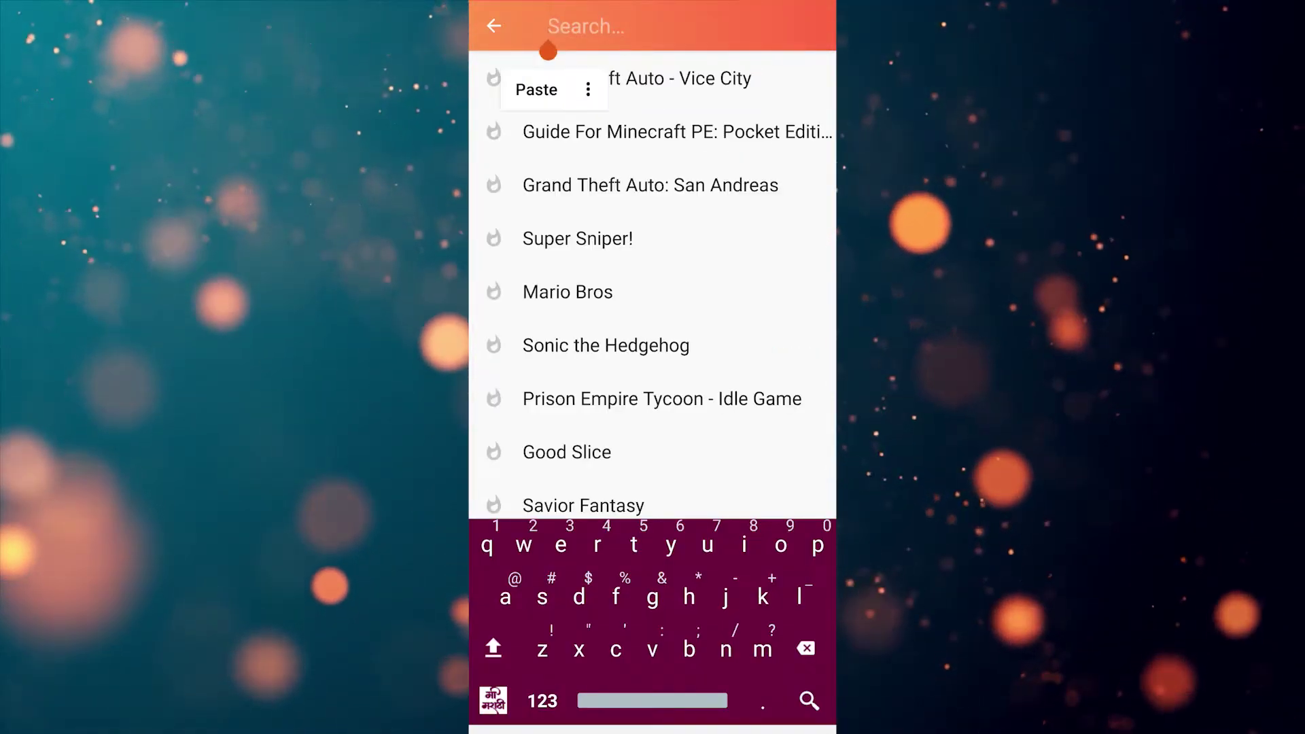
type("call")
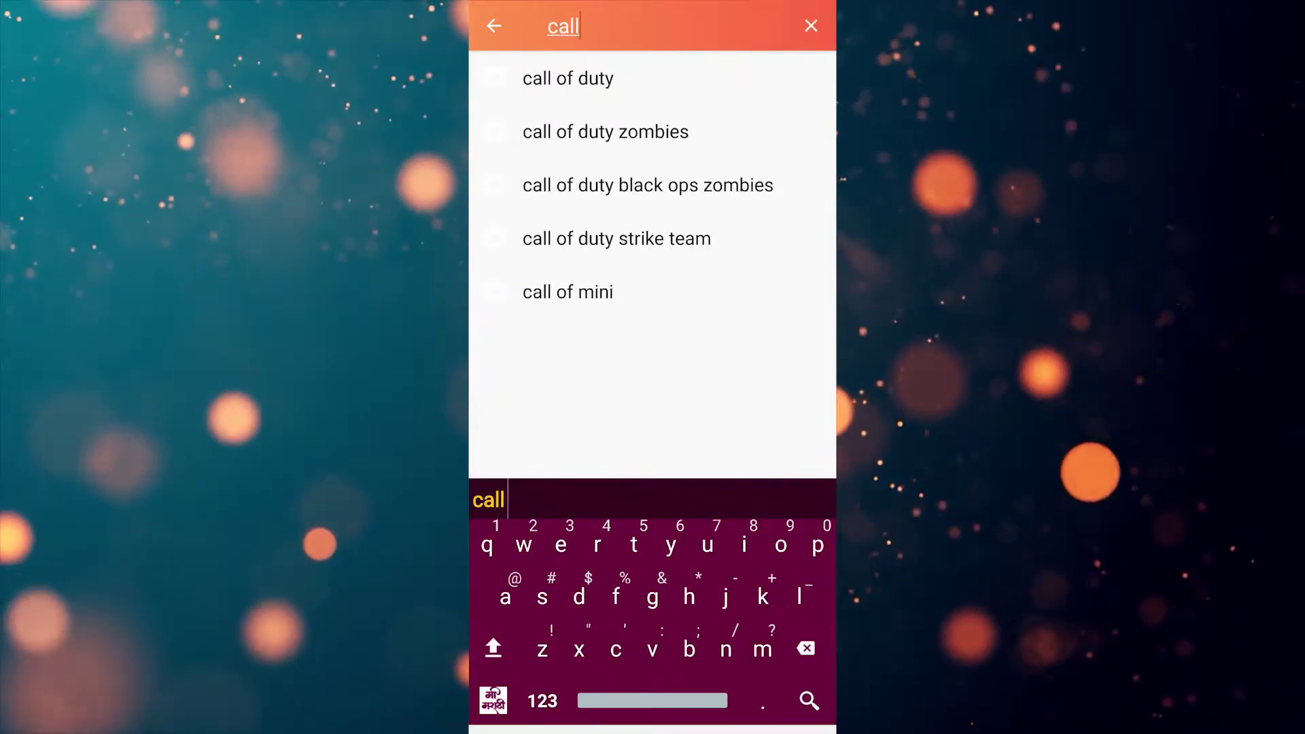
left_click(568, 78)
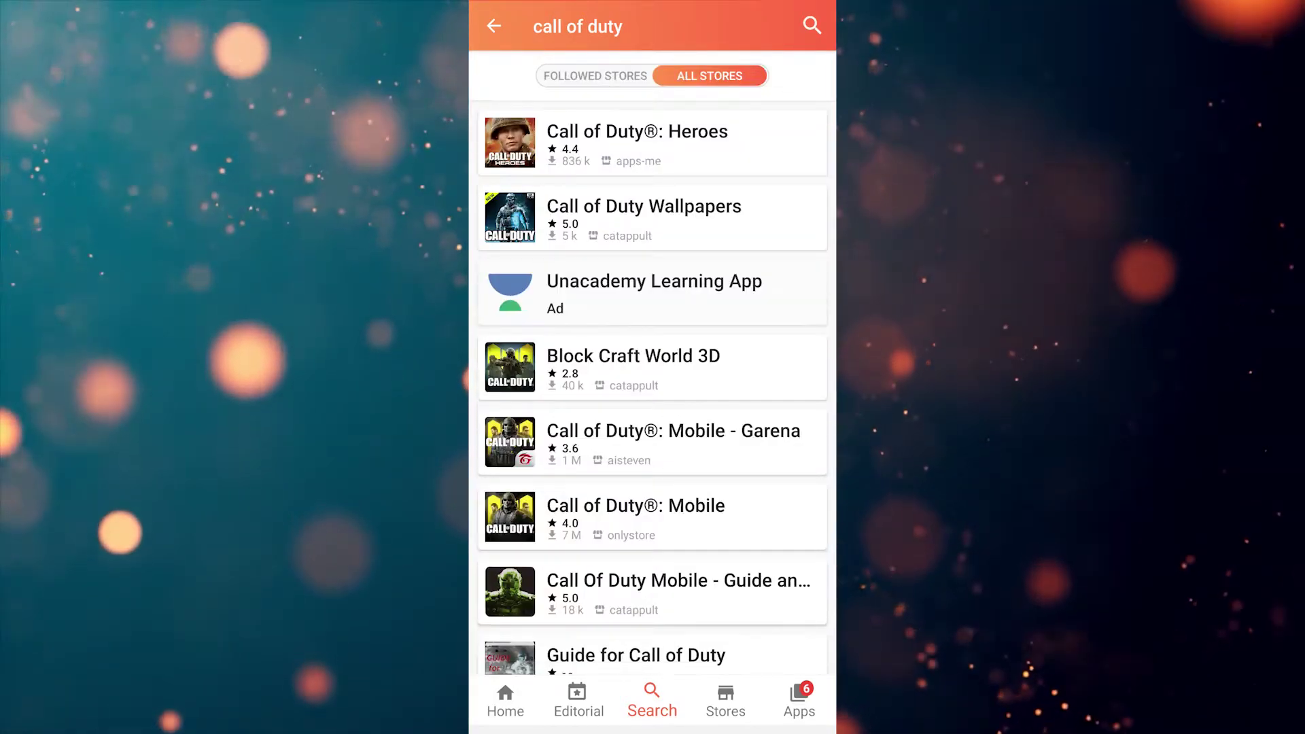
left_click(653, 519)
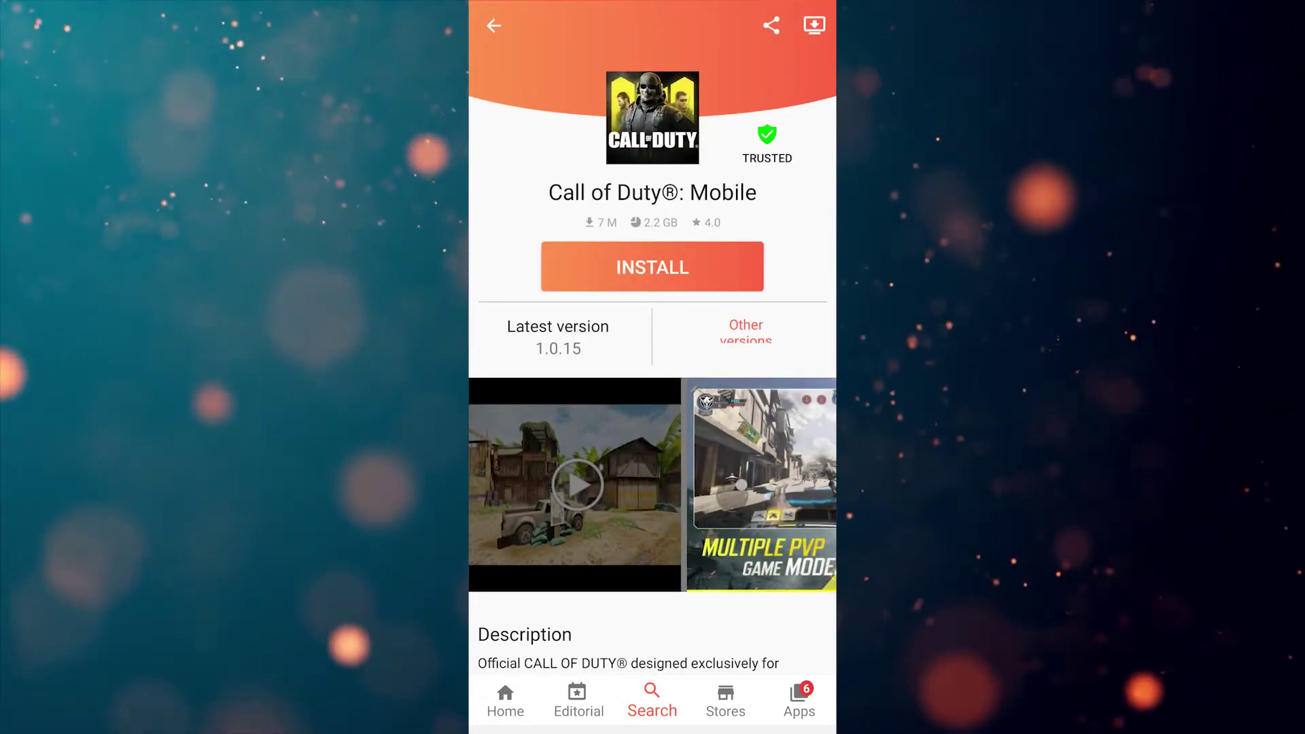
Step: Install Call of Duty®: Mobile from Aptoide, allowing storage access so it downloads
left_click(653, 267)
left_click(773, 405)
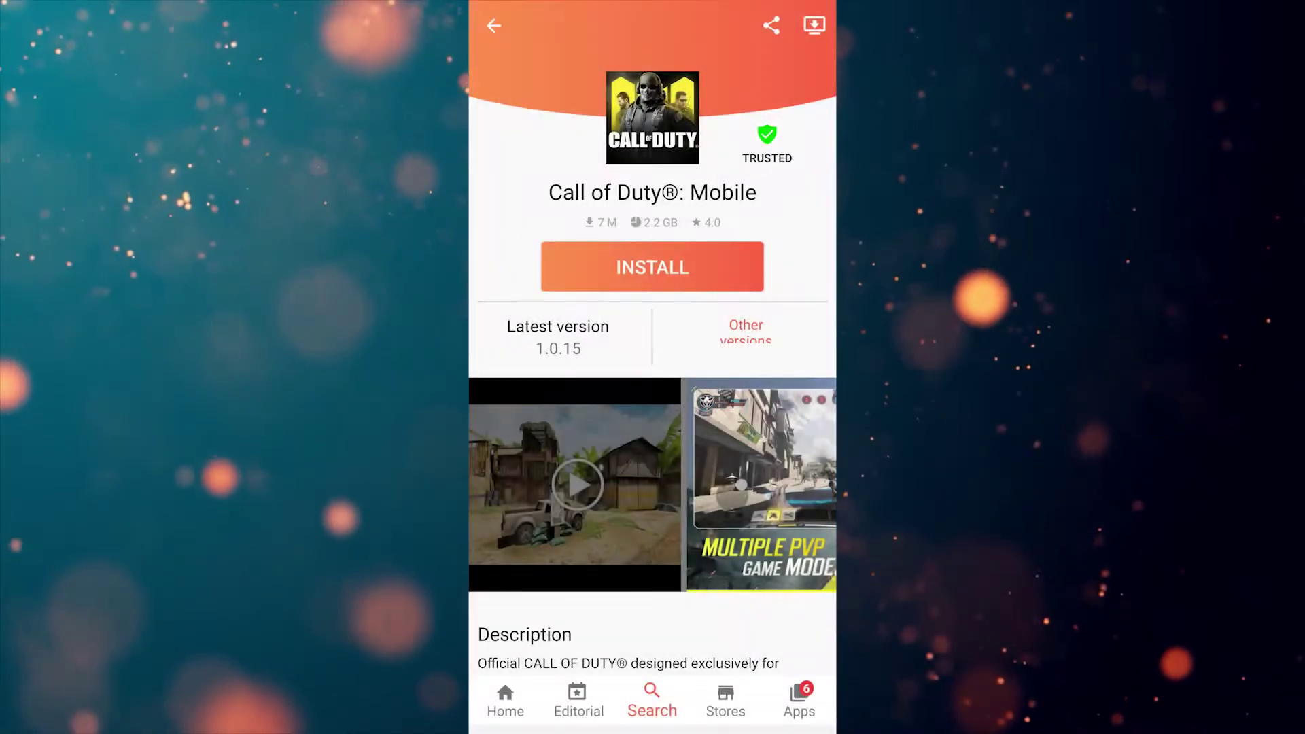
left_click(652, 628)
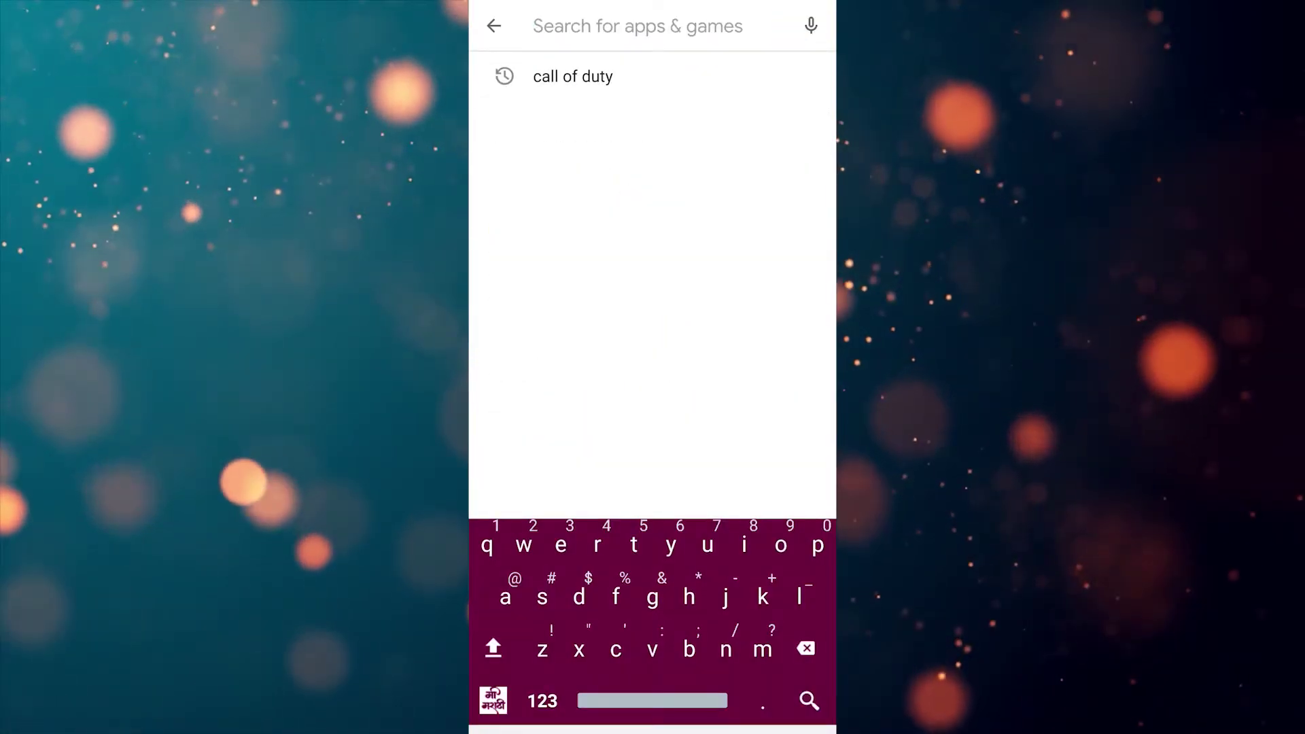
type("vpn")
Step: Search the Play Store for 'vpn' and open the Turbo VPN store page
key("Return")
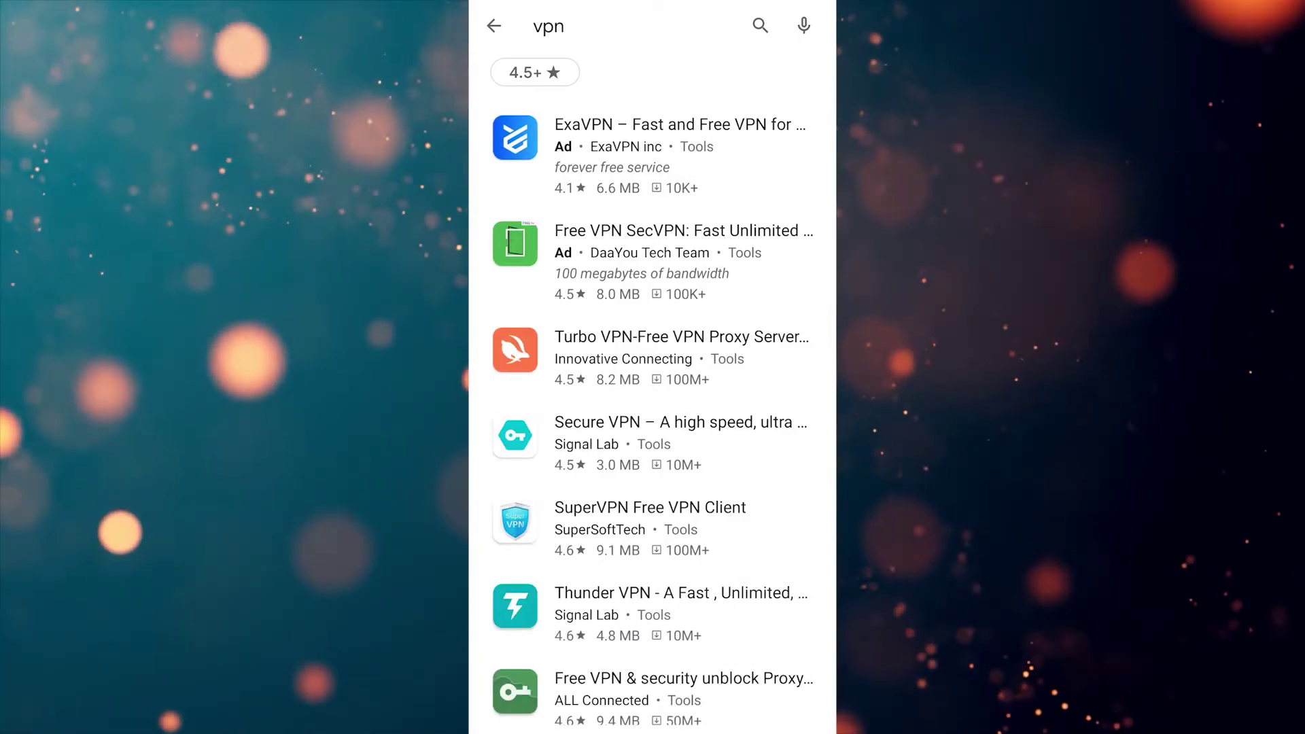
scroll(653, 408, "down", 5)
scroll(654, 408, "down", 5)
scroll(653, 407, "down", 5)
scroll(653, 408, "down", 3)
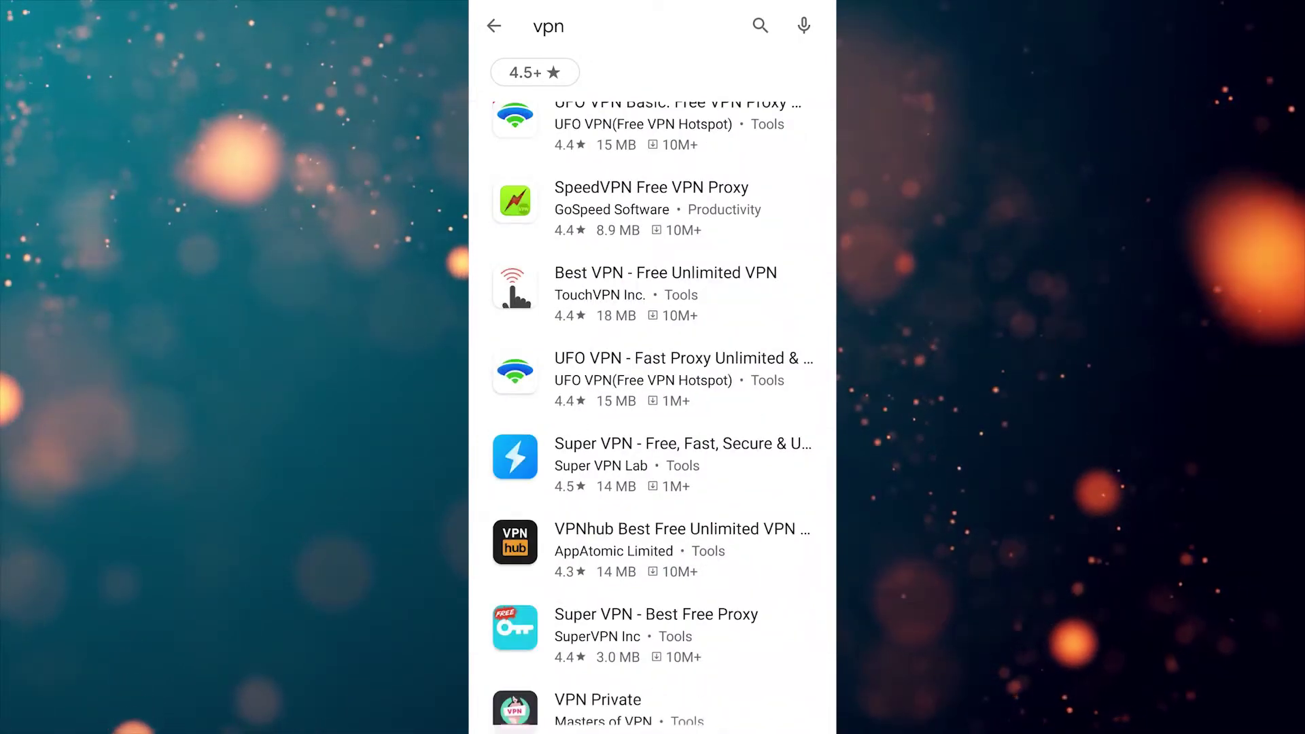
scroll(653, 408, "down", 8)
scroll(653, 408, "down", 3)
scroll(653, 408, "down", 3)
scroll(654, 408, "up", 10)
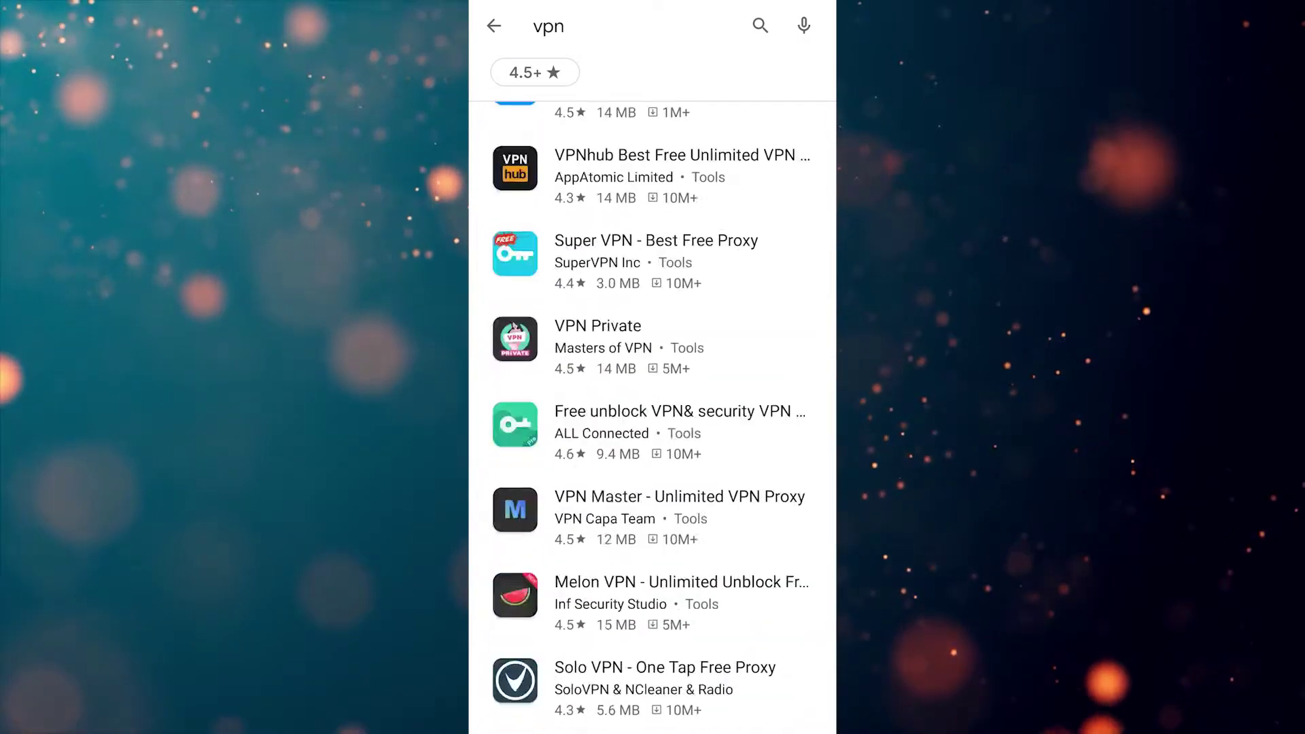
scroll(653, 408, "up", 10)
left_click(653, 357)
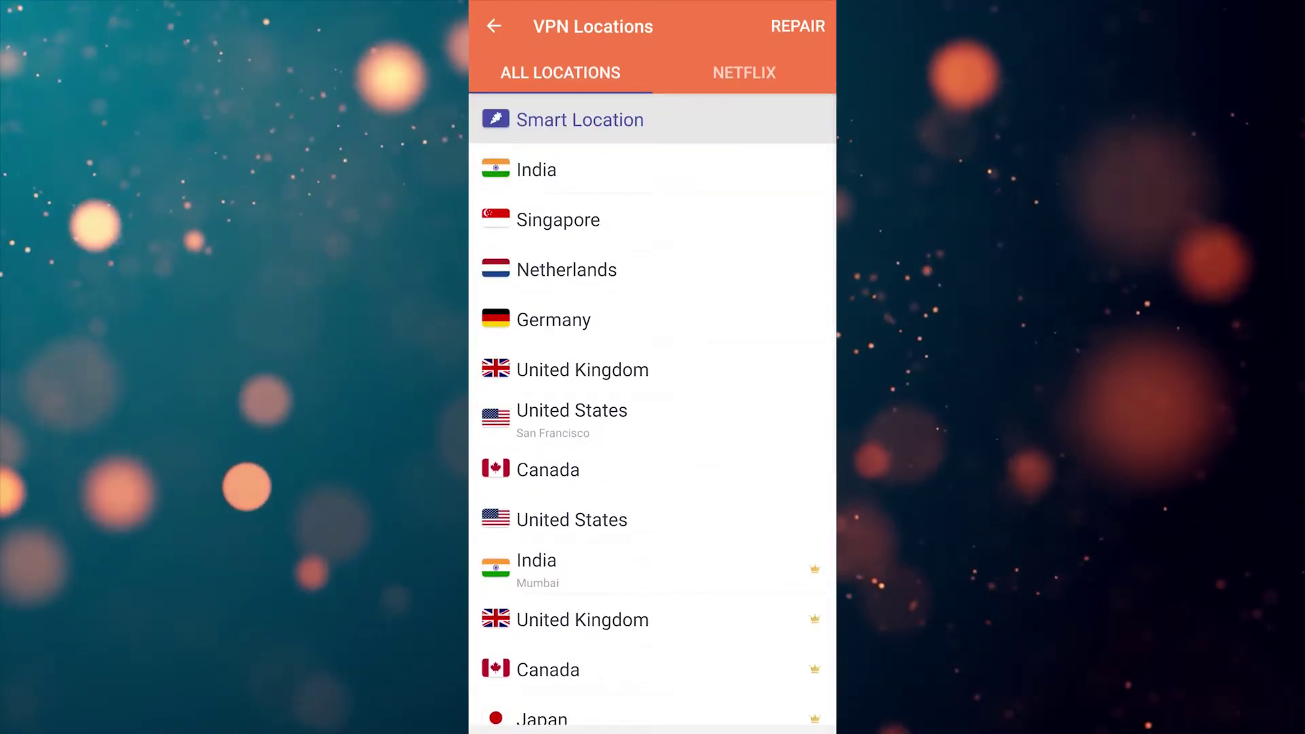
Step: Connect Turbo VPN through Singapore and approve the connection request
left_click(558, 220)
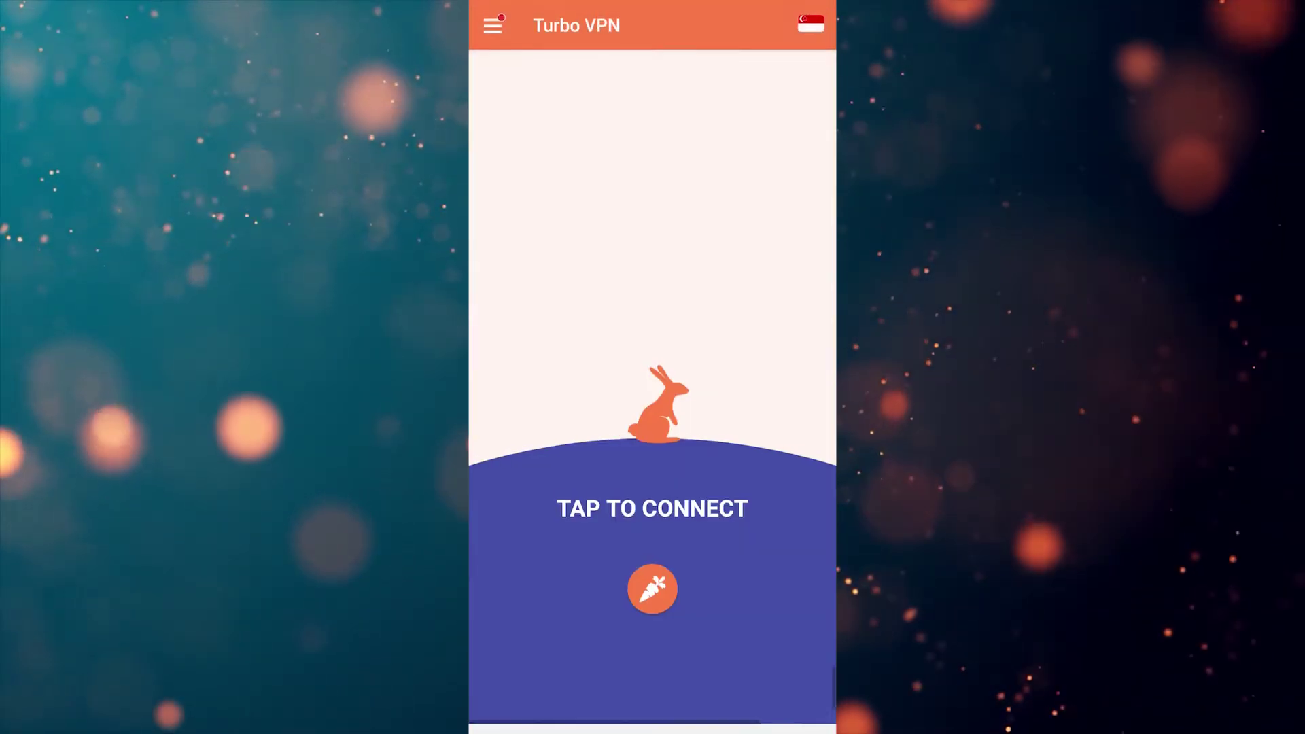
left_click(653, 589)
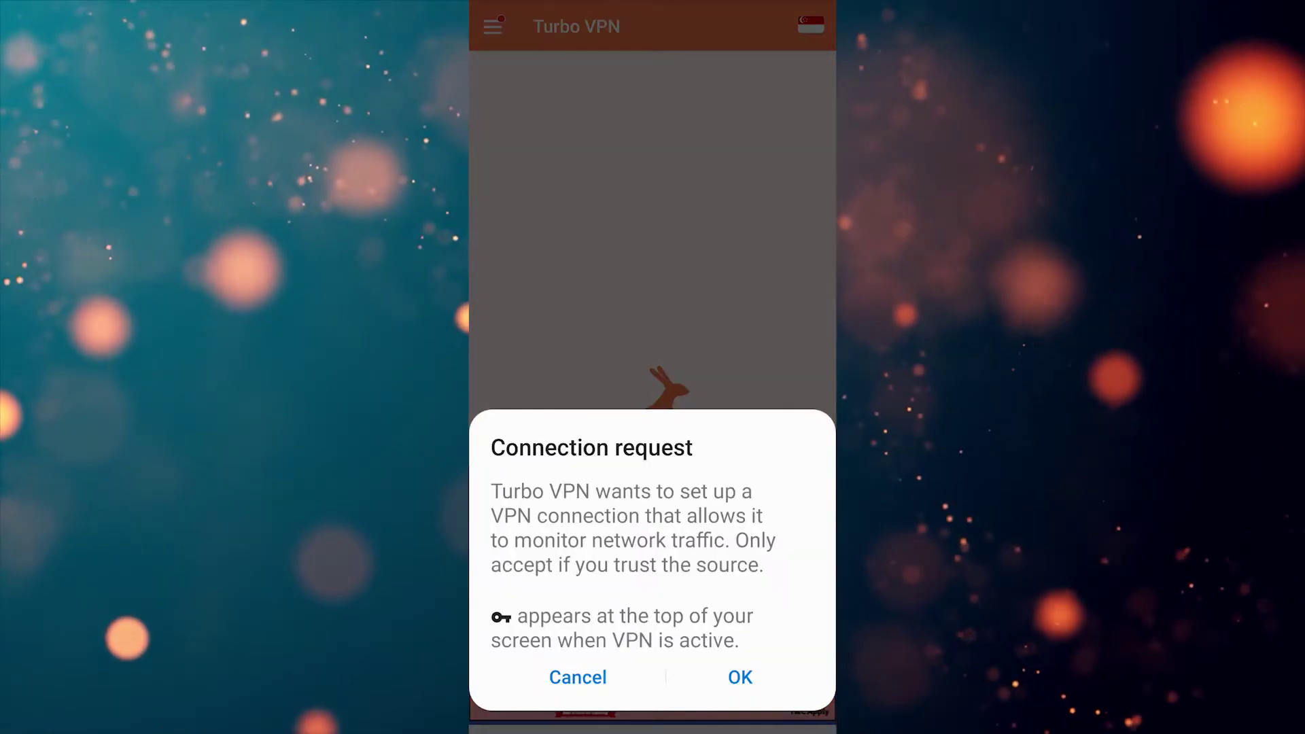
left_click(740, 677)
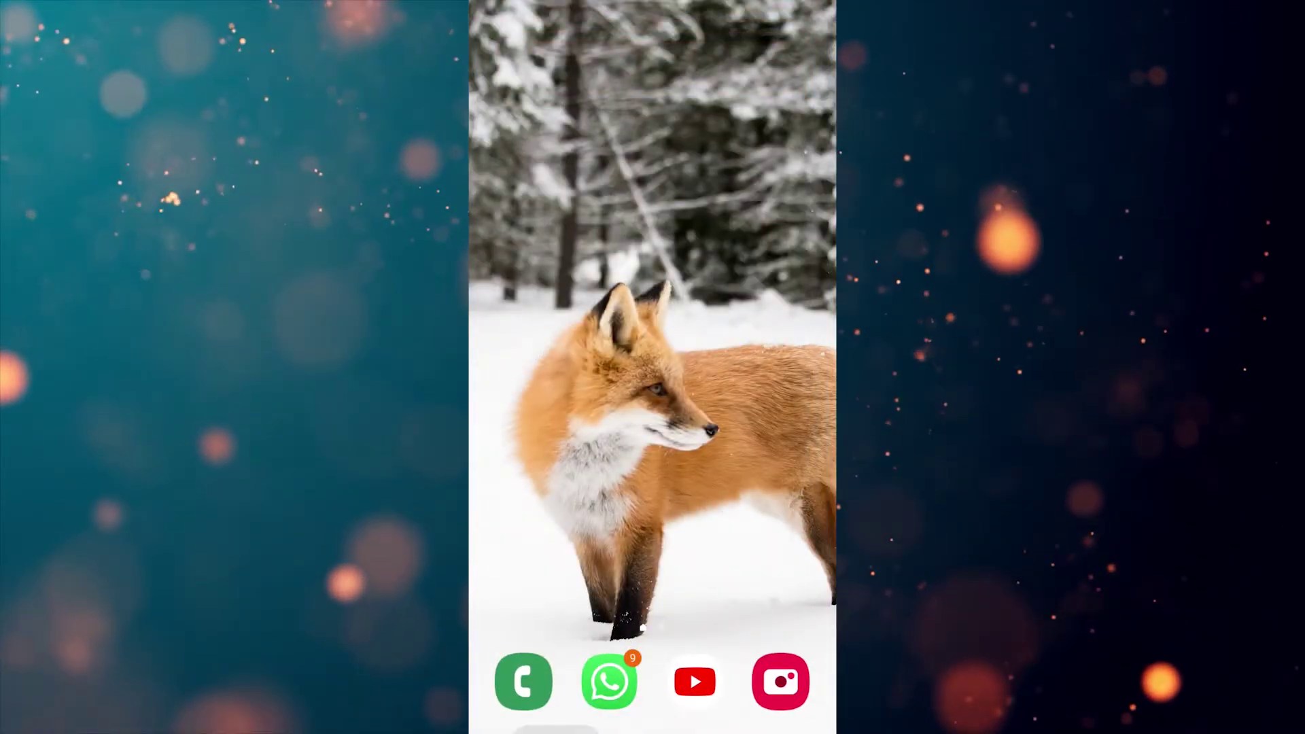
left_click_drag(653, 729, 652, 460)
Step: Search the Play Store again for 'call of duty' and install Call of Duty®: Mobile
left_click(505, 367)
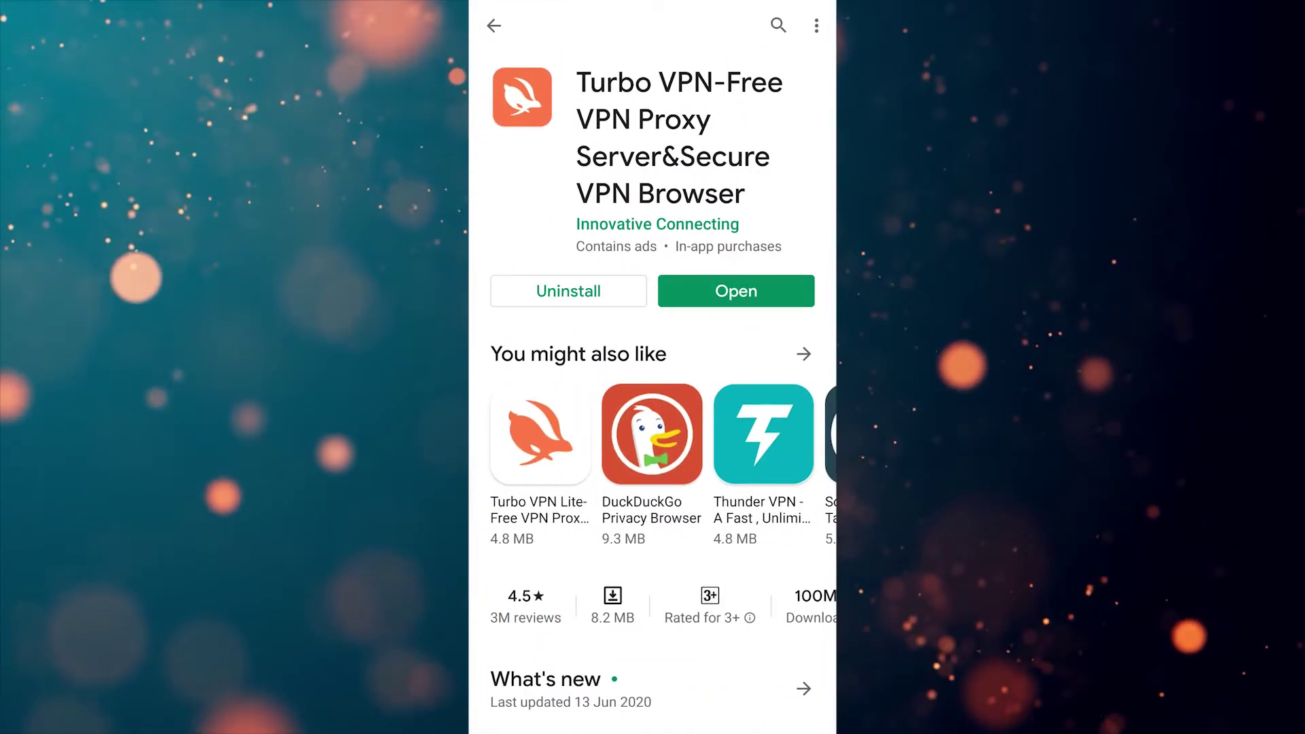
left_click(778, 26)
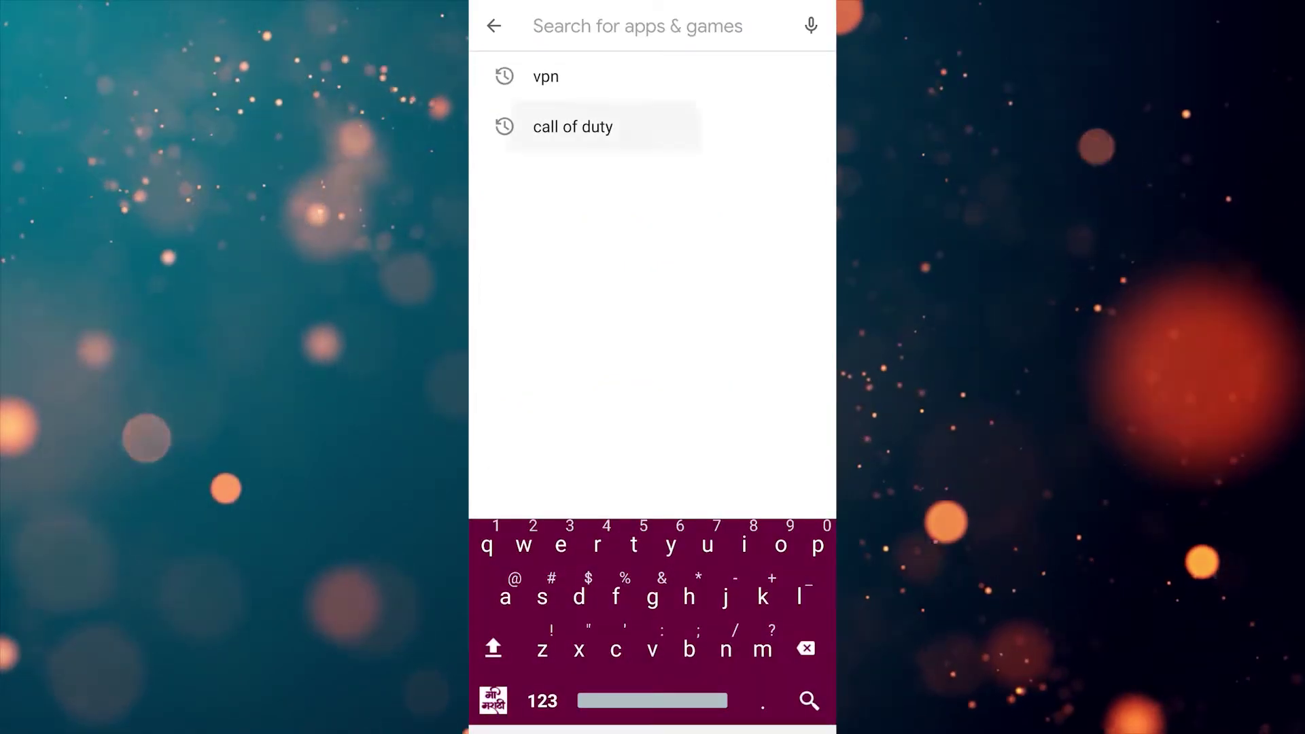
left_click(572, 125)
left_click(632, 94)
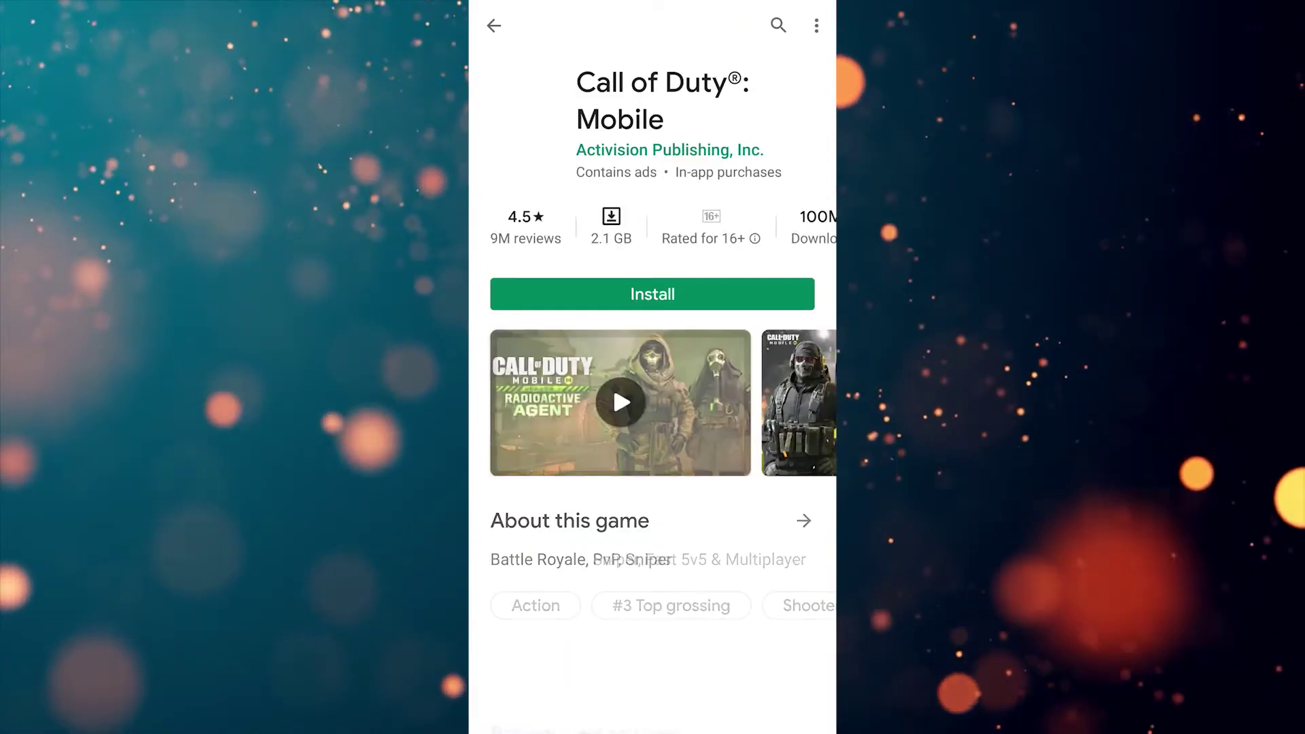
left_click(652, 294)
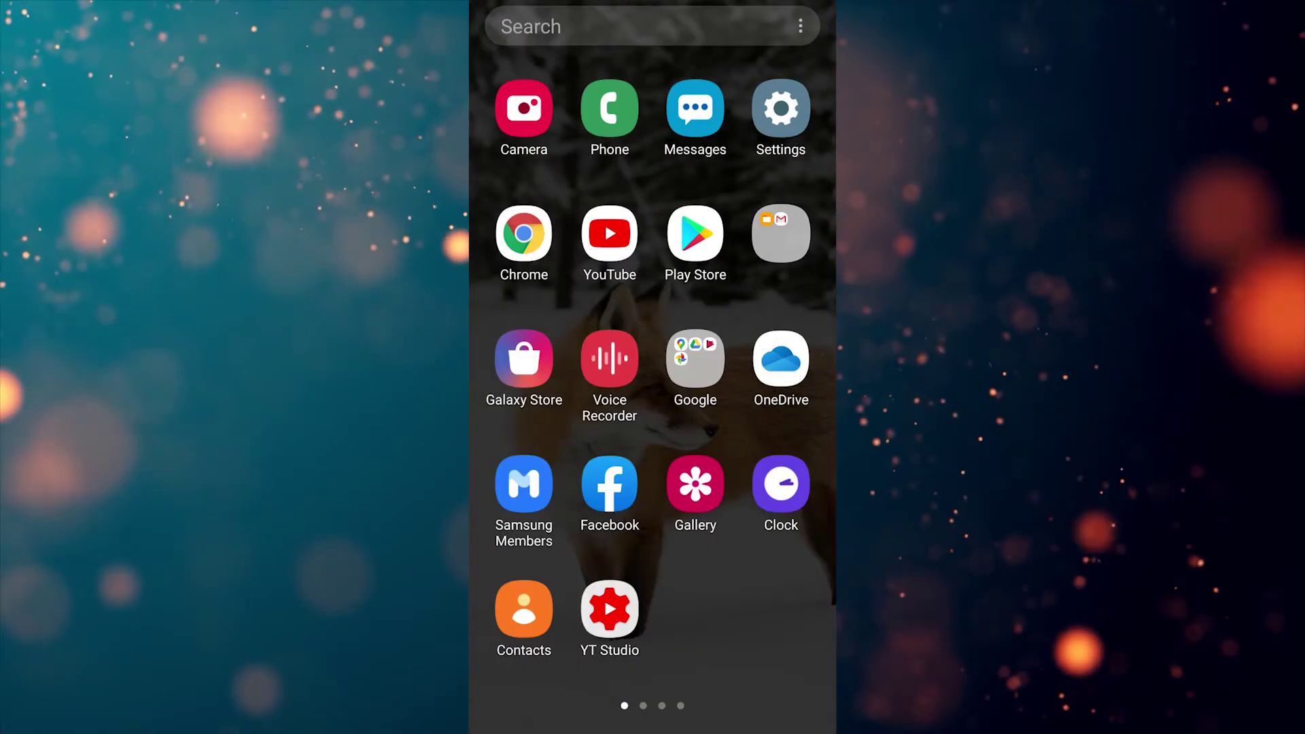
Step: Clear Google Play Store's data in Settings > Apps > Storage and confirm with OK
left_click(781, 112)
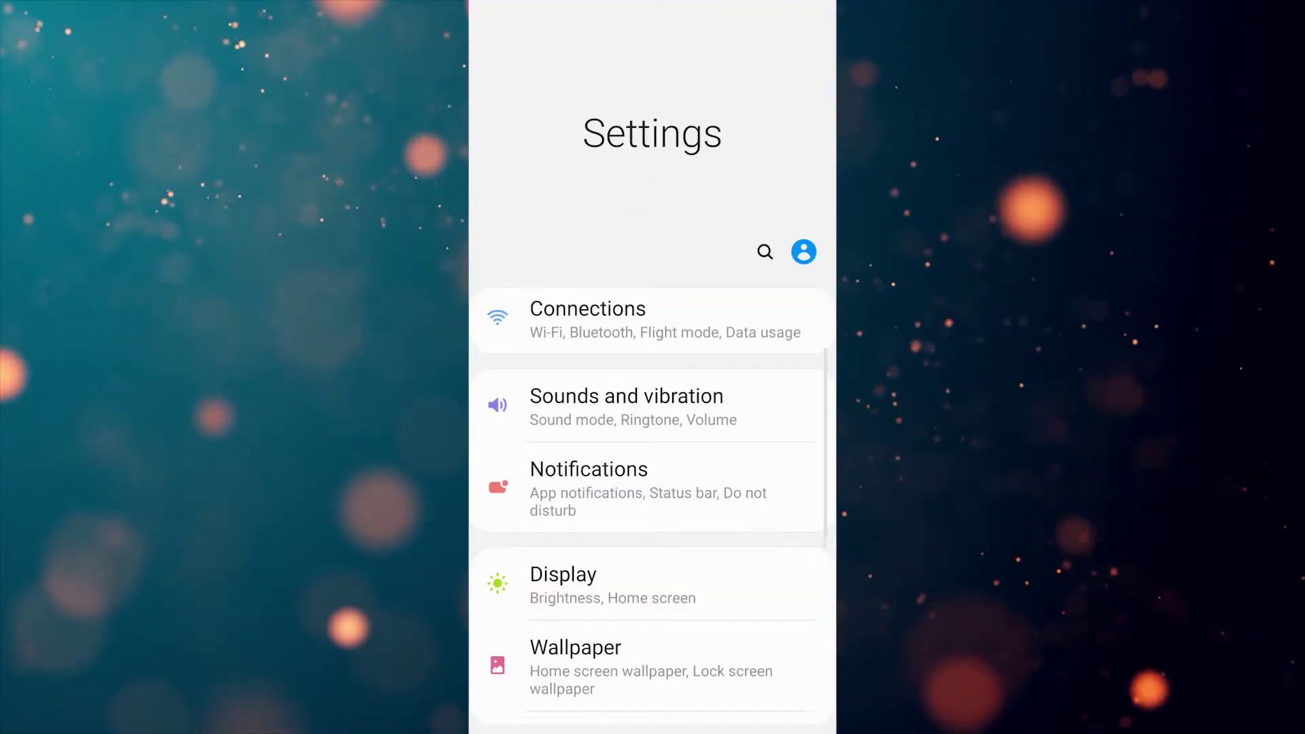
scroll(653, 408, "down", 5)
scroll(652, 408, "down", 3)
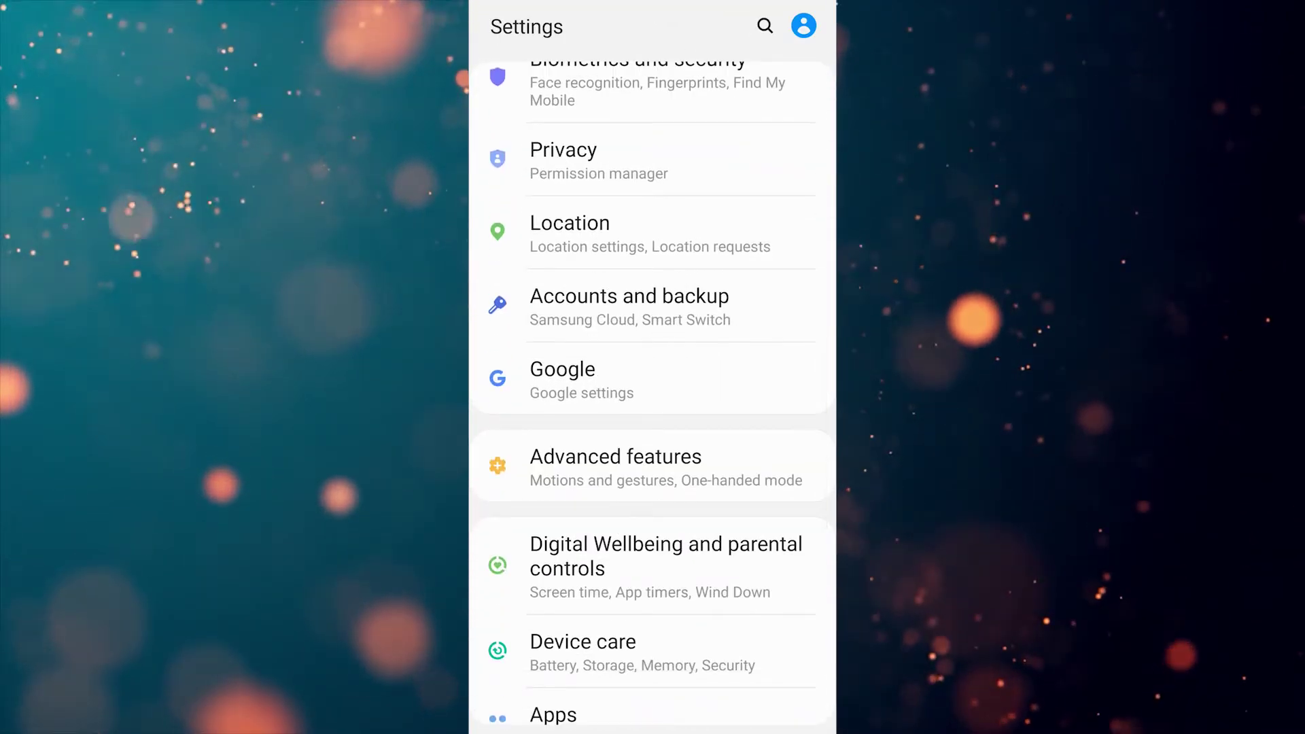
scroll(654, 408, "down", 5)
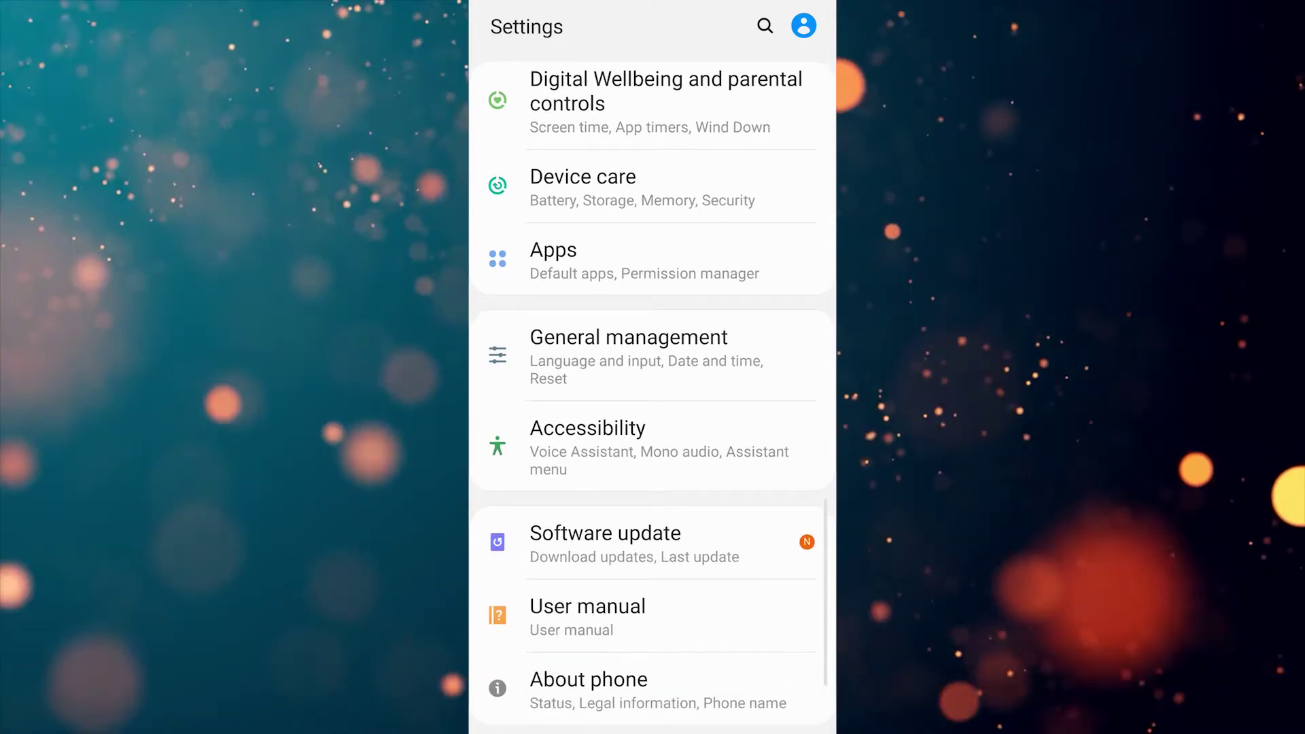
left_click(612, 260)
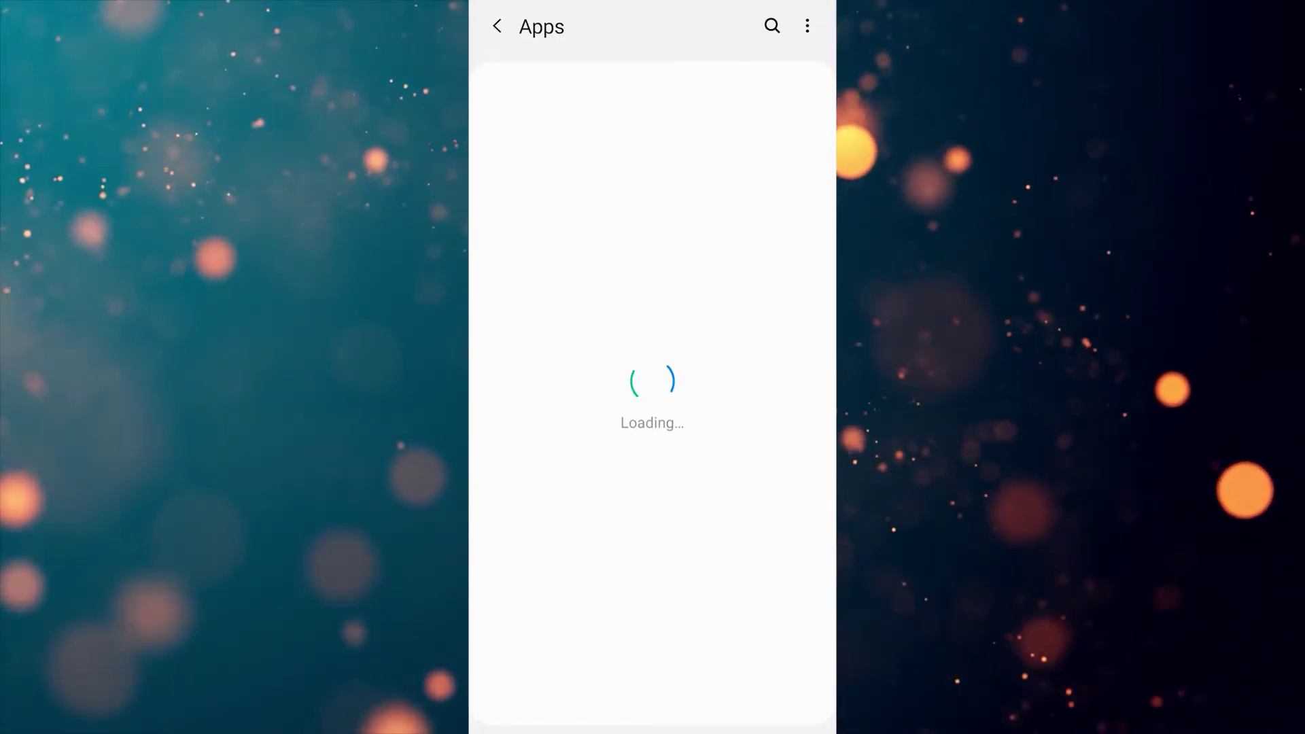
scroll(653, 409, "down", 2)
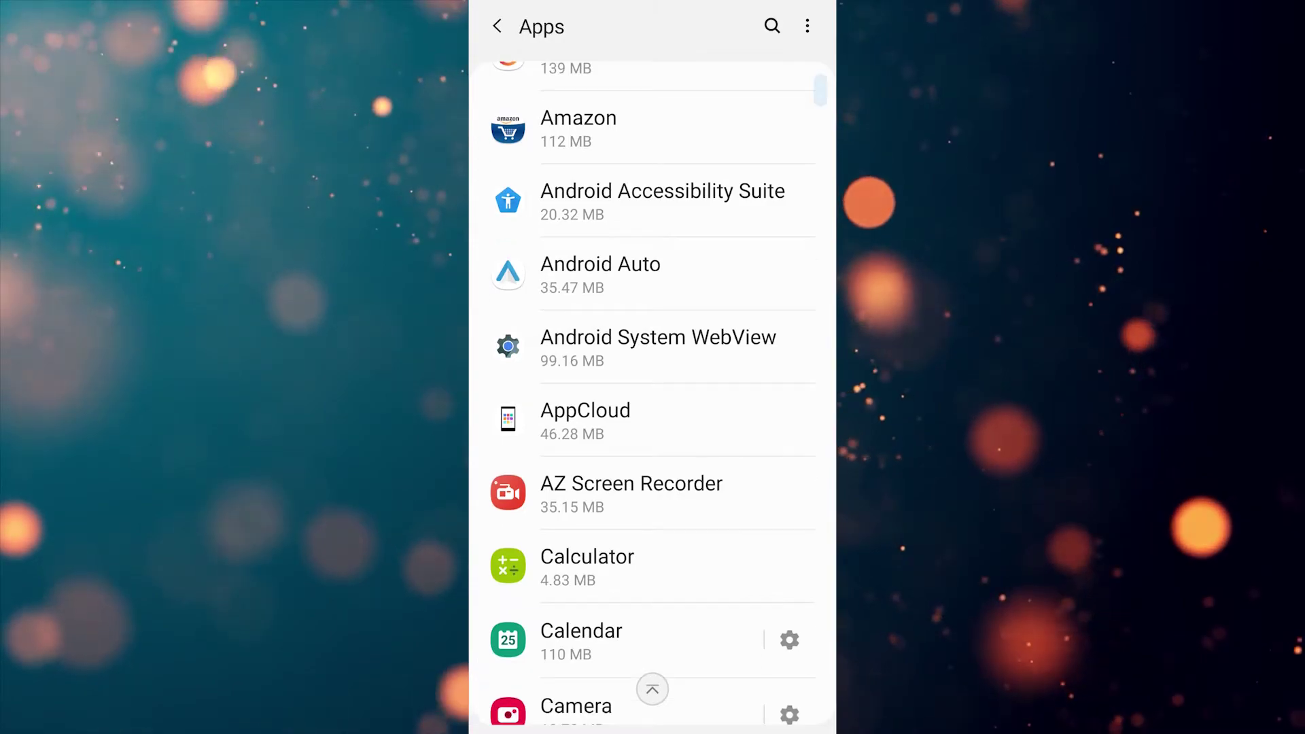
scroll(653, 407, "down", 5)
scroll(653, 408, "down", 3)
scroll(653, 409, "down", 3)
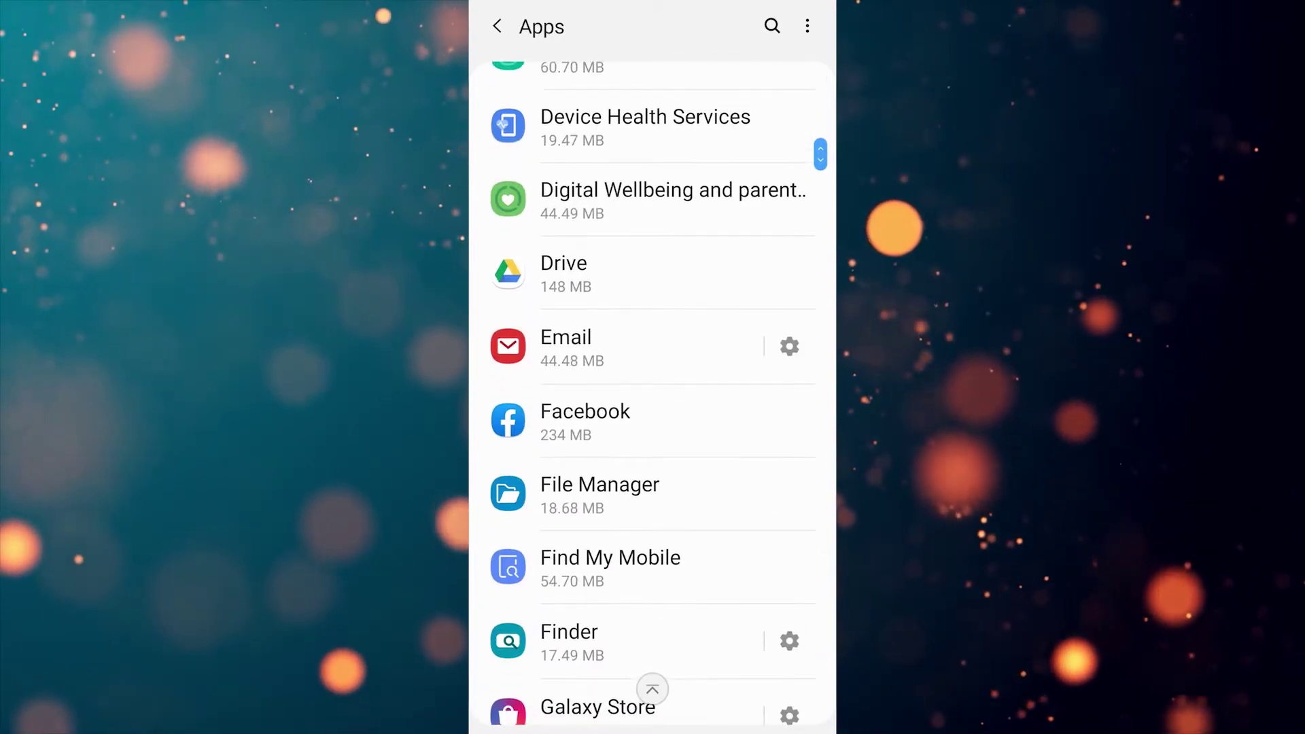
scroll(653, 408, "down", 3)
scroll(653, 408, "down", 3)
scroll(653, 409, "down", 3)
scroll(653, 408, "down", 3)
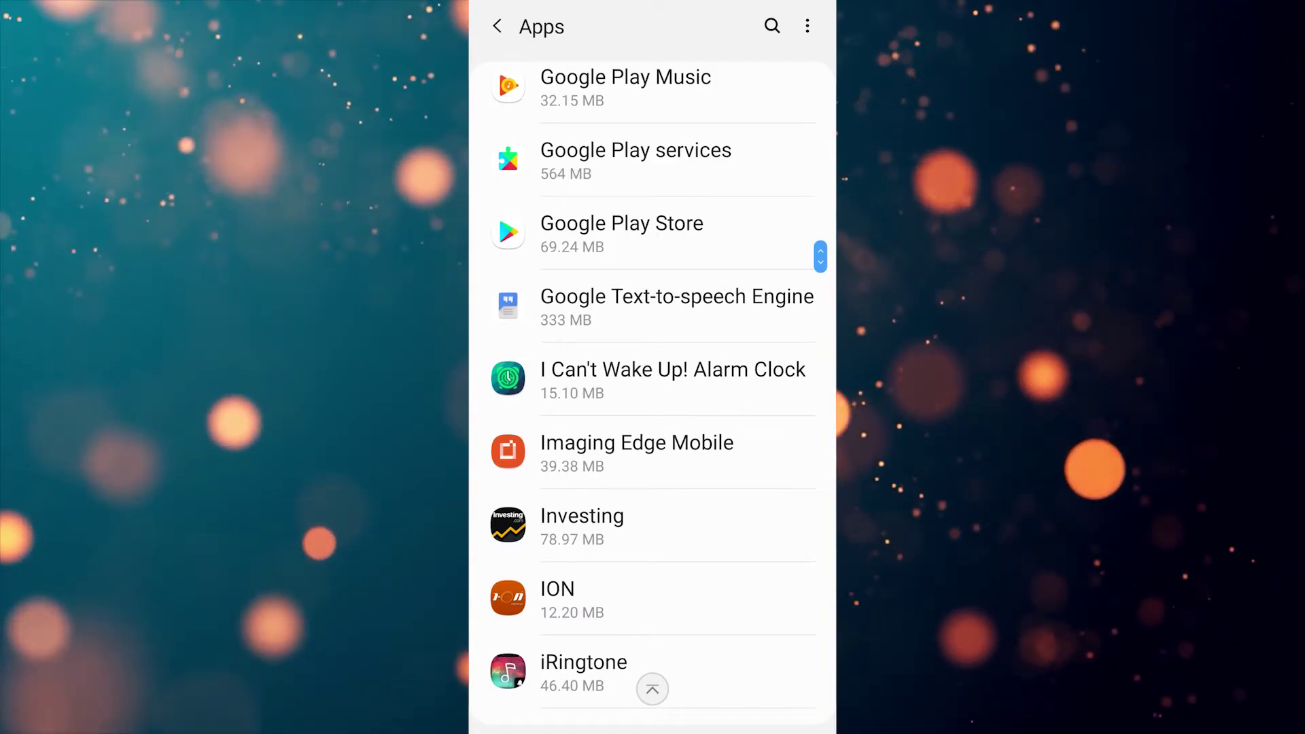
left_click(622, 233)
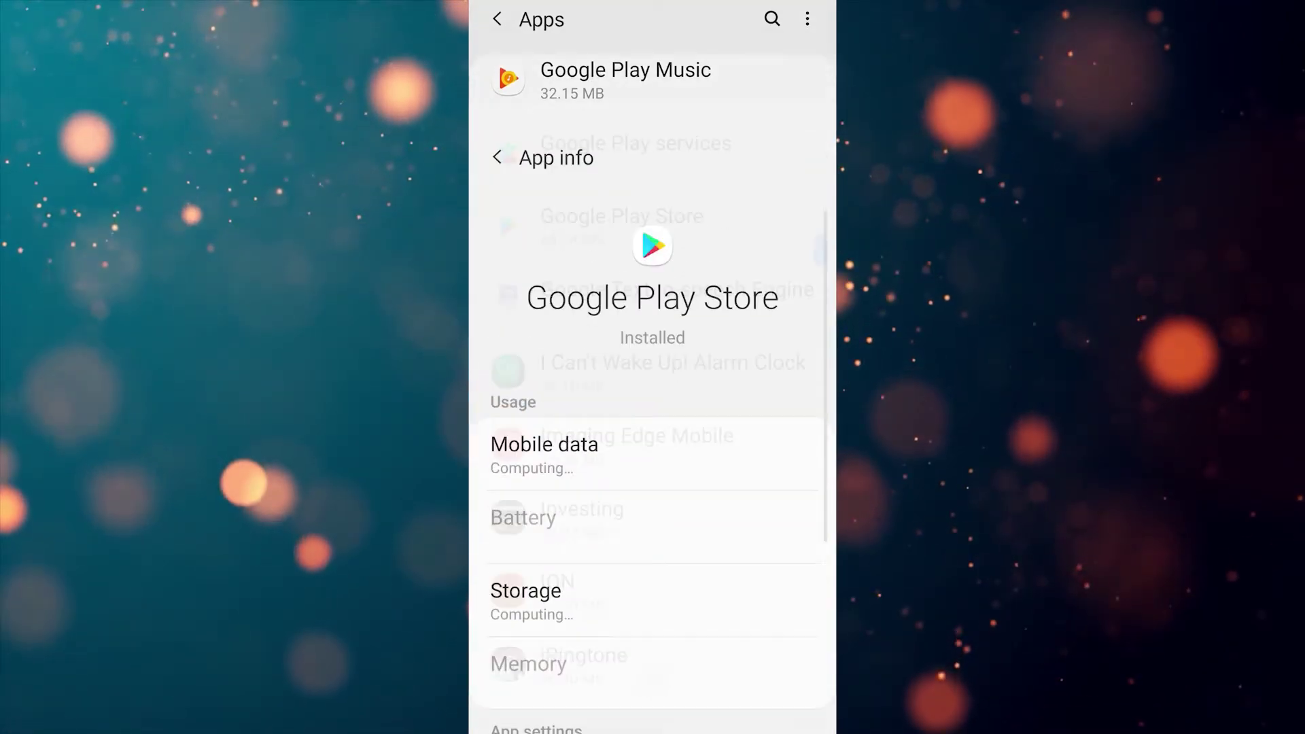
left_click(602, 465)
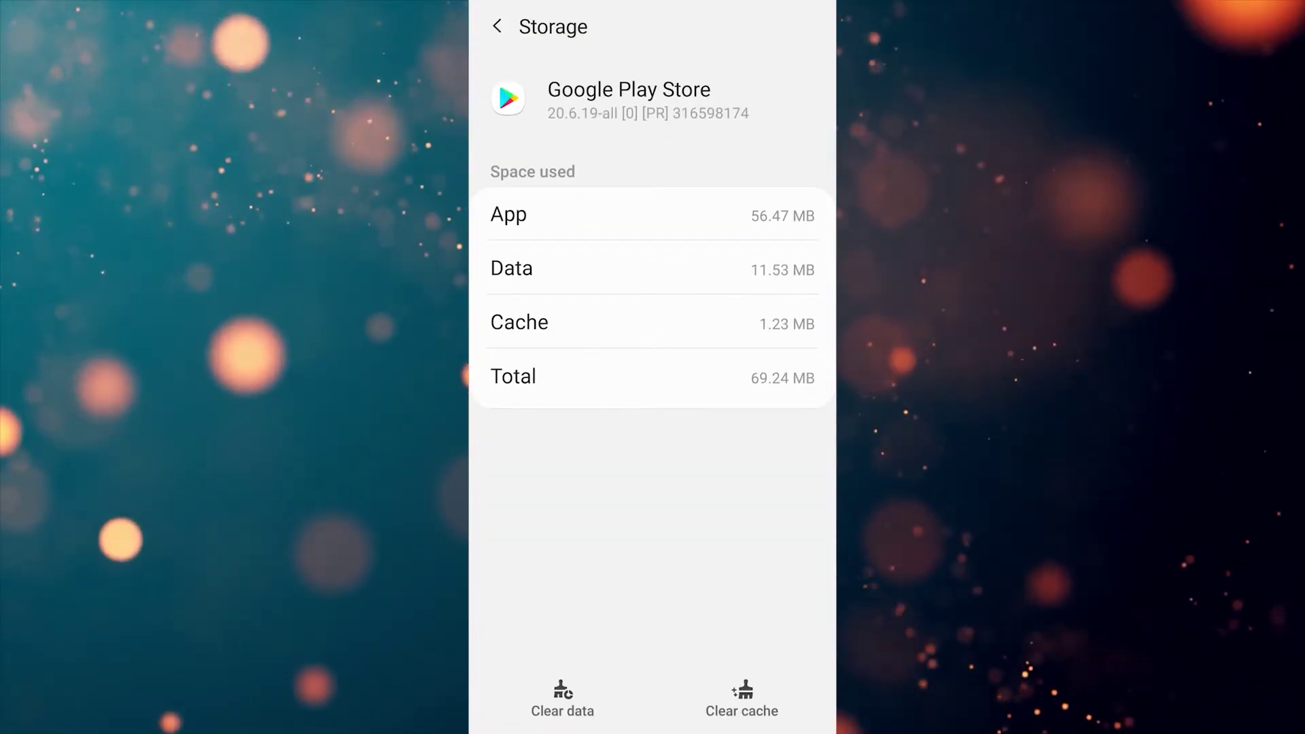
left_click(563, 698)
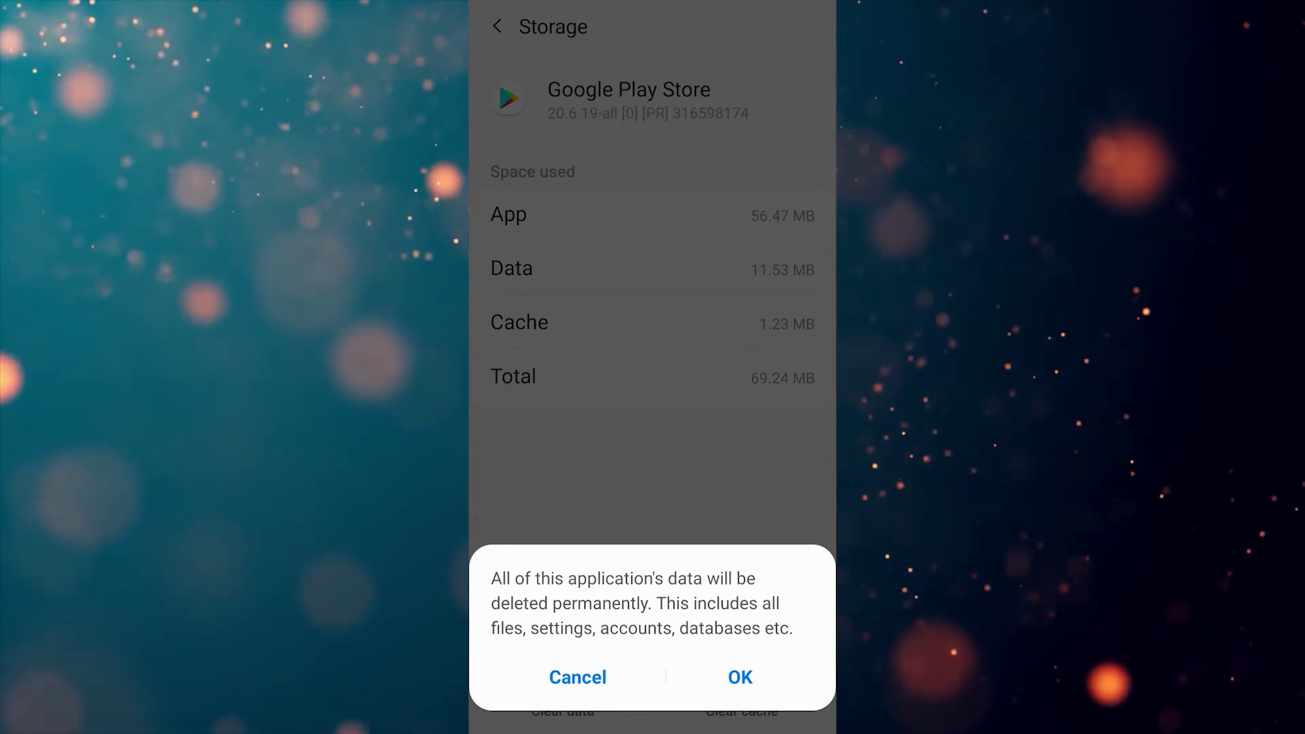
left_click(741, 677)
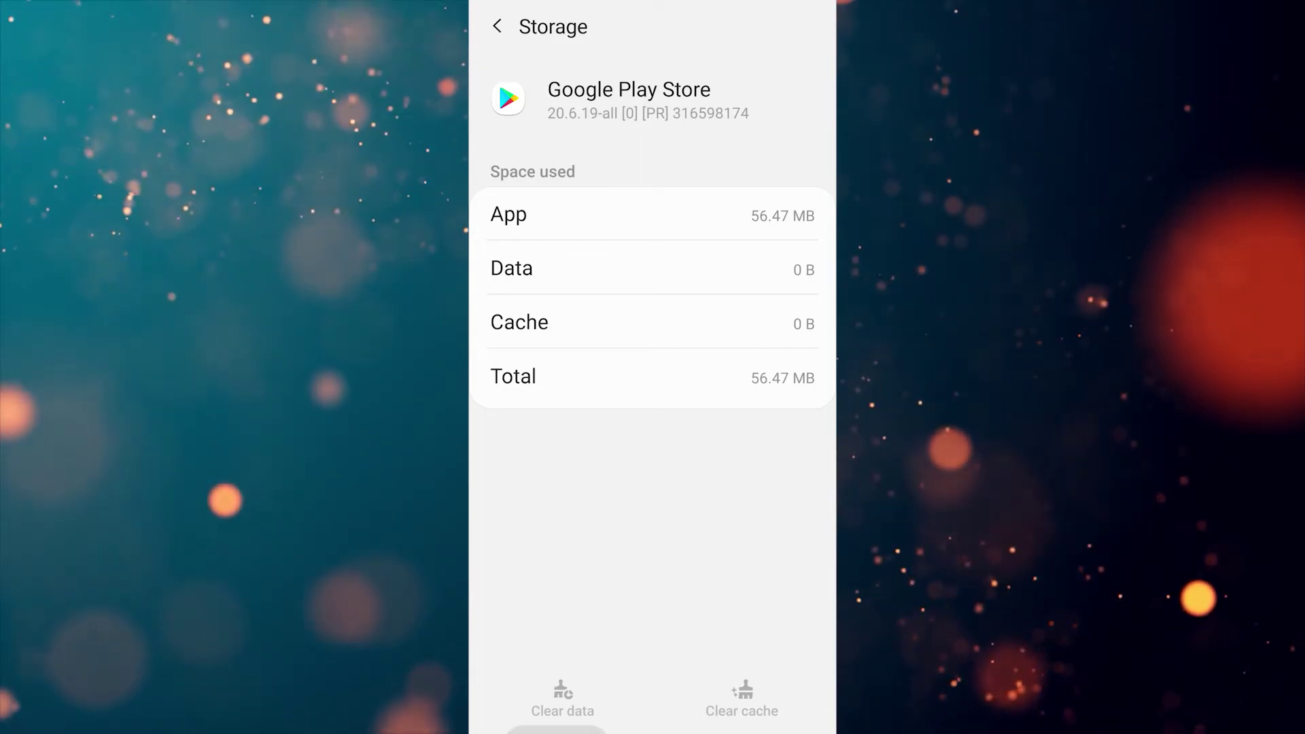
key("alt+Tab")
Step: Clear recent apps, reopen Play Store, and install Call of Duty®: Mobile - Garena from a 'call of duty' search
left_click_drag(652, 326, 652, 62)
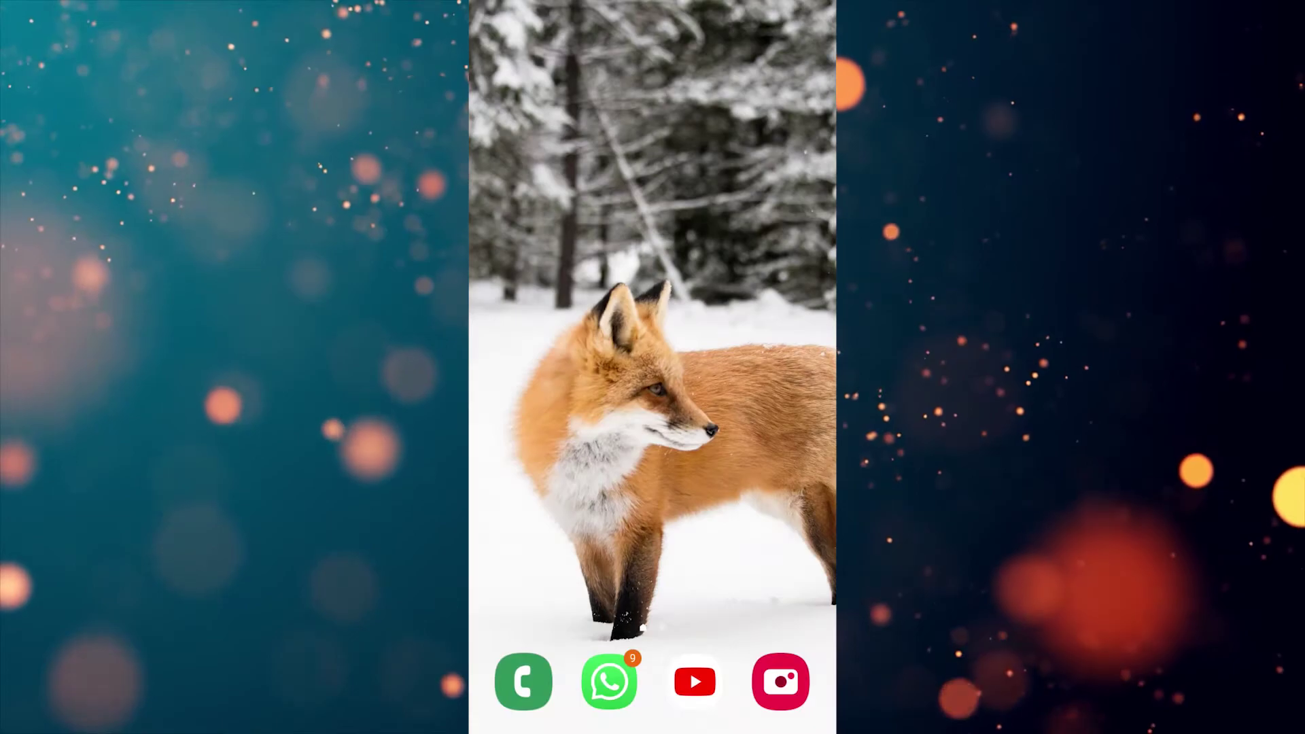
left_click_drag(653, 561, 653, 255)
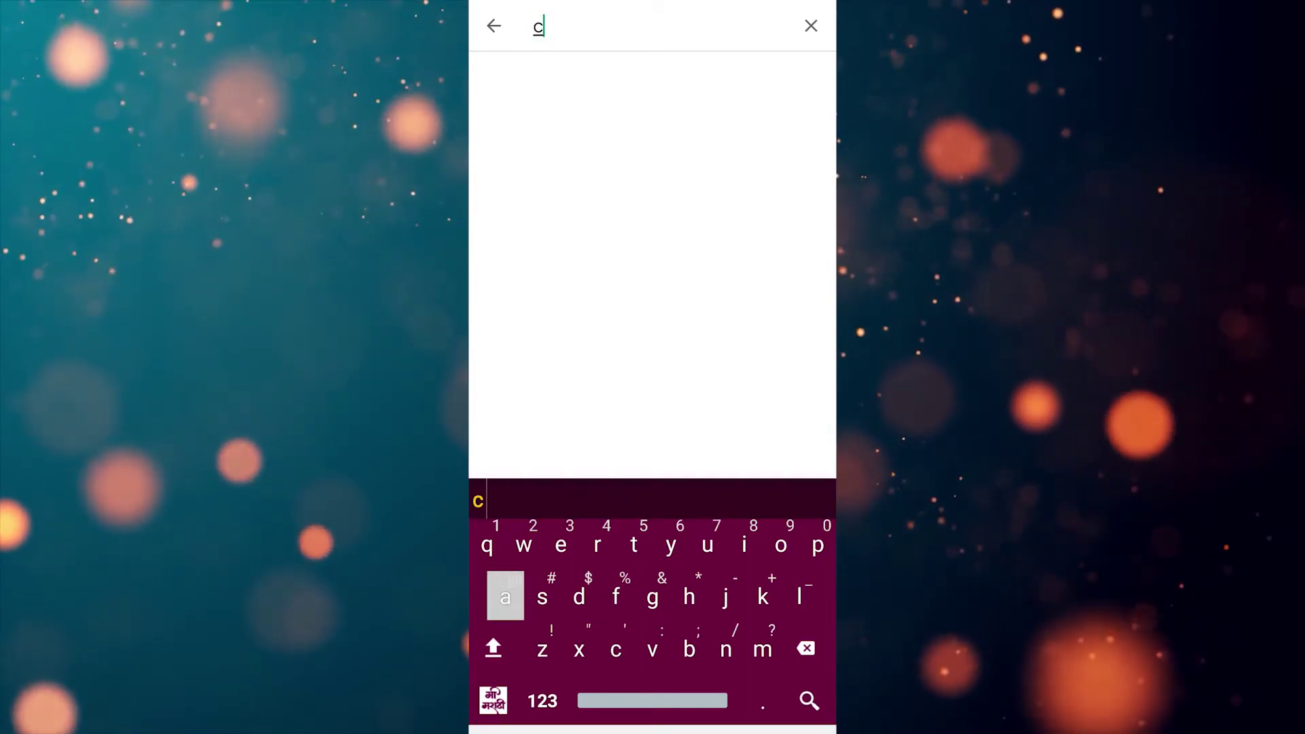
left_click(573, 76)
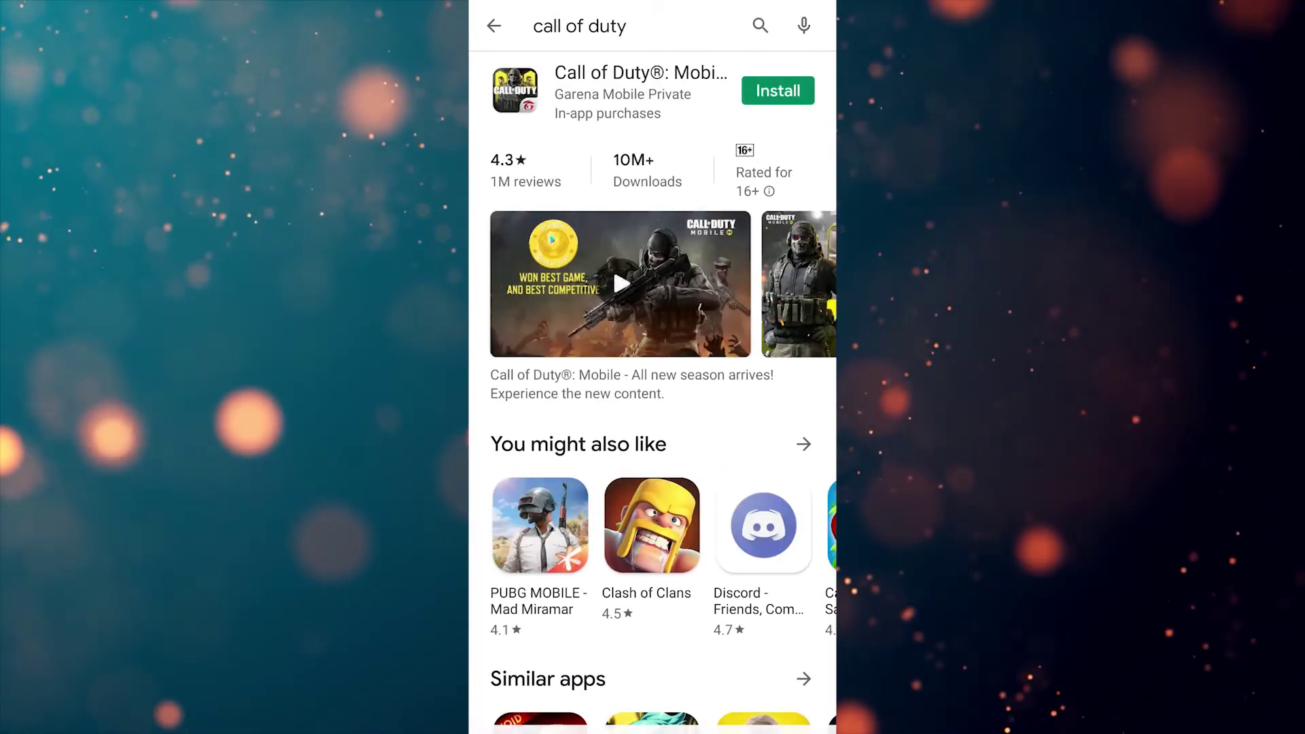
left_click(612, 91)
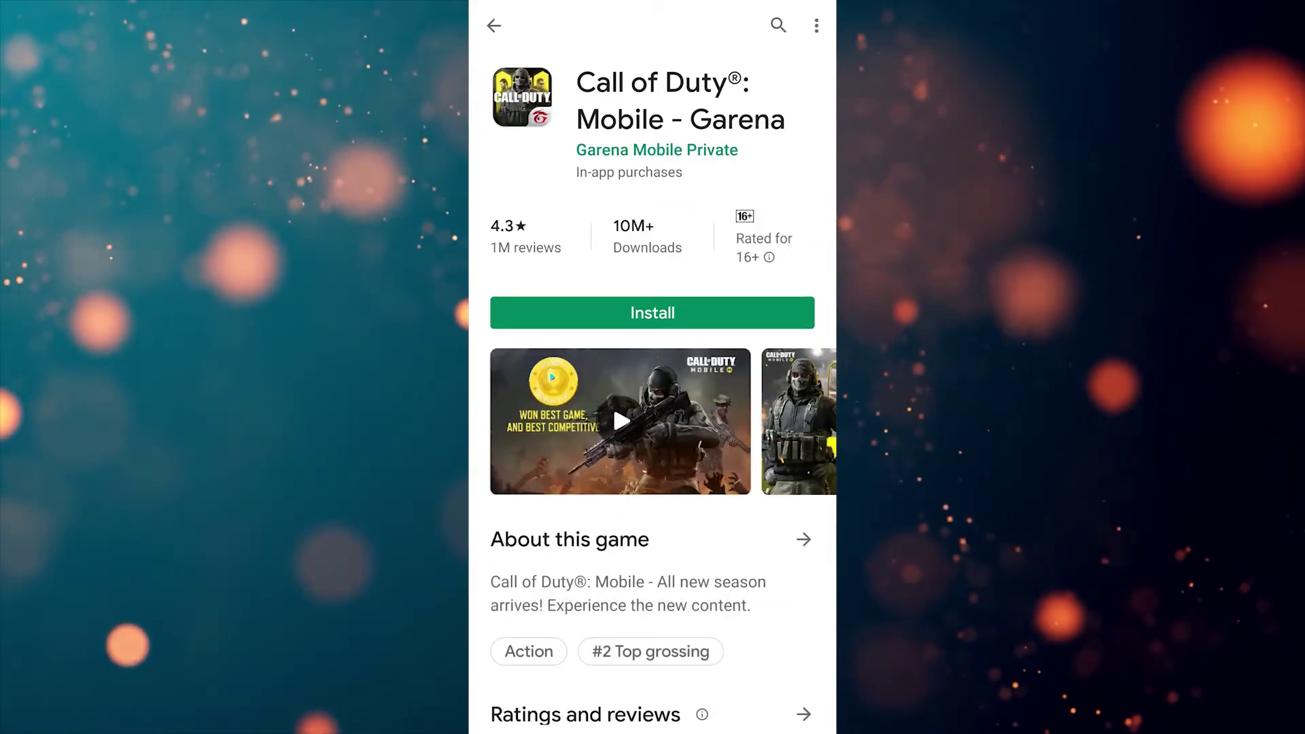
left_click(652, 313)
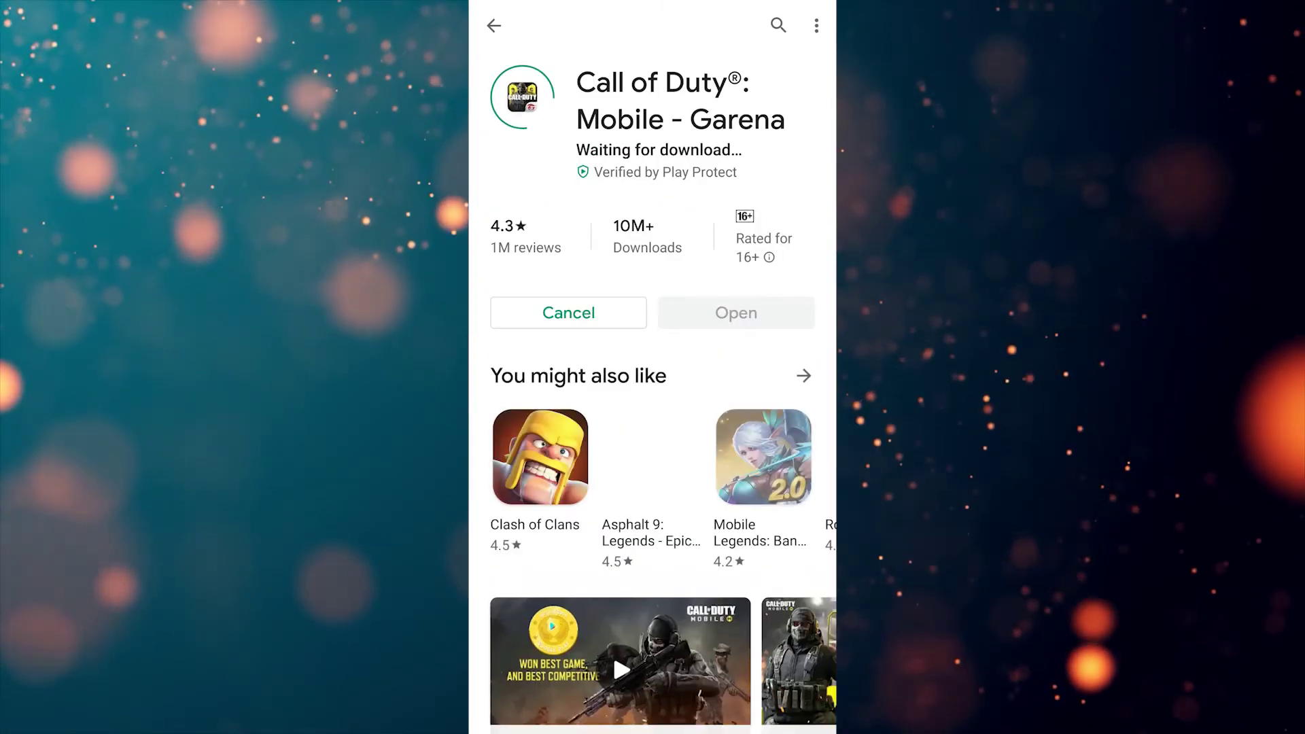